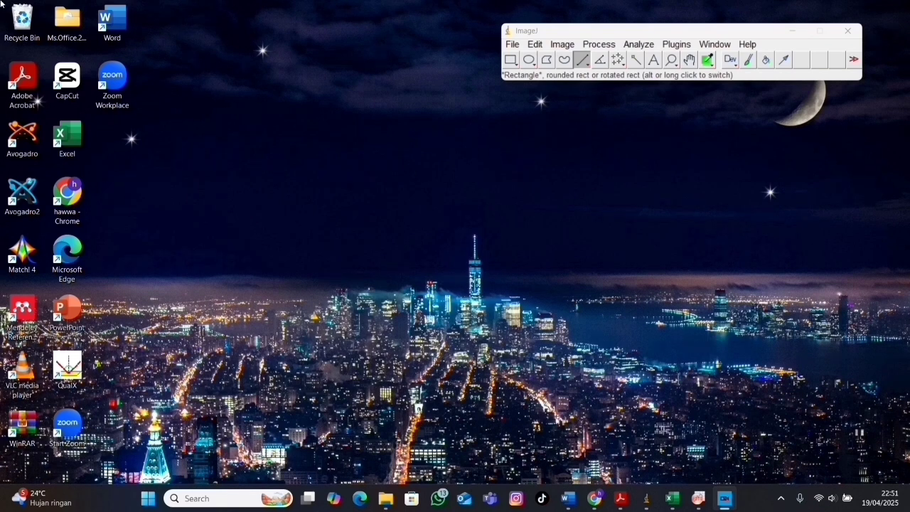
Open the image SEM 2425 - 1 from Saved Pictures and move its window clear of the main toolbar.
click(517, 50)
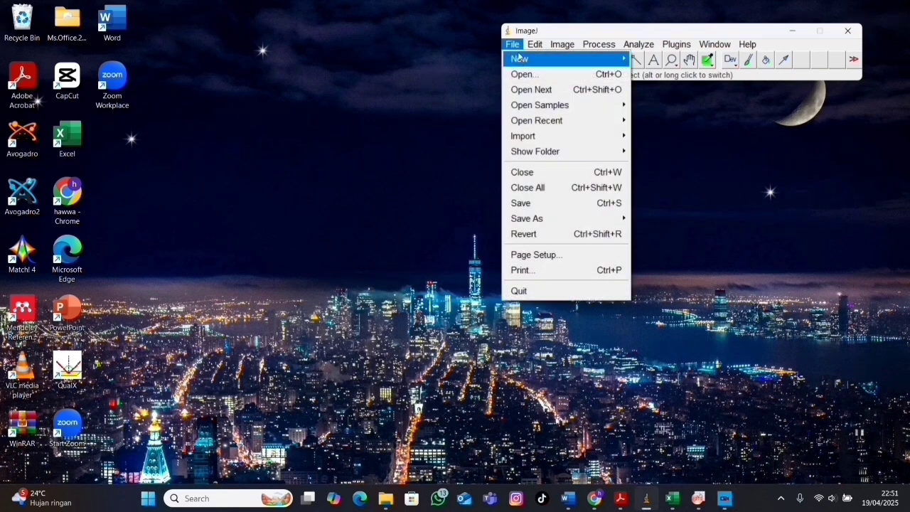
click(523, 73)
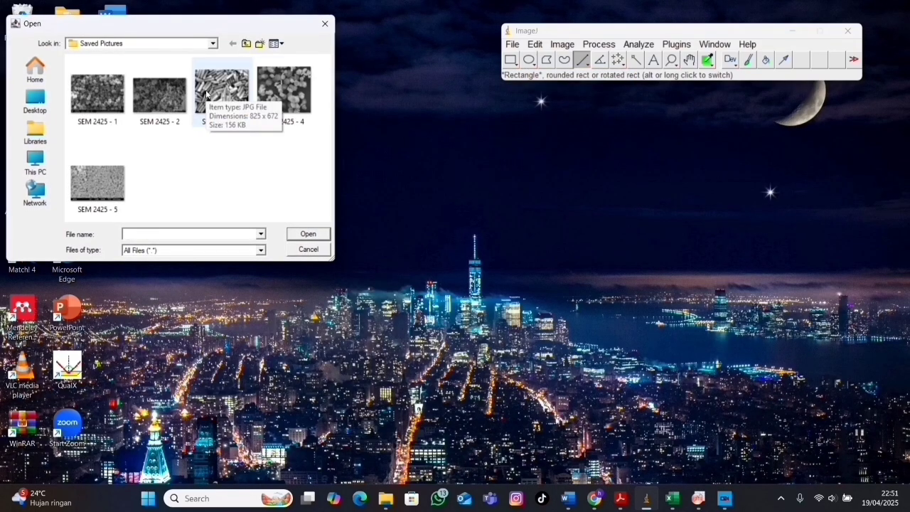
click(100, 100)
click(298, 234)
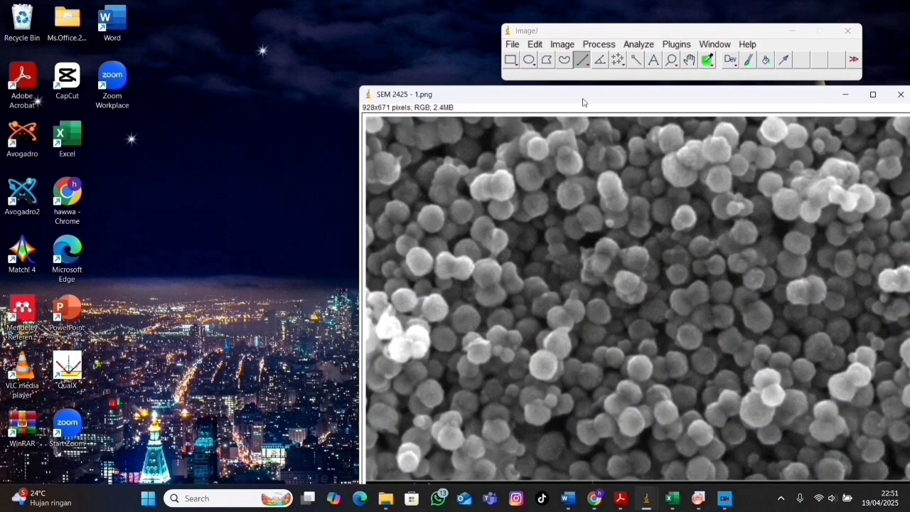
drag(583, 102, 240, 68)
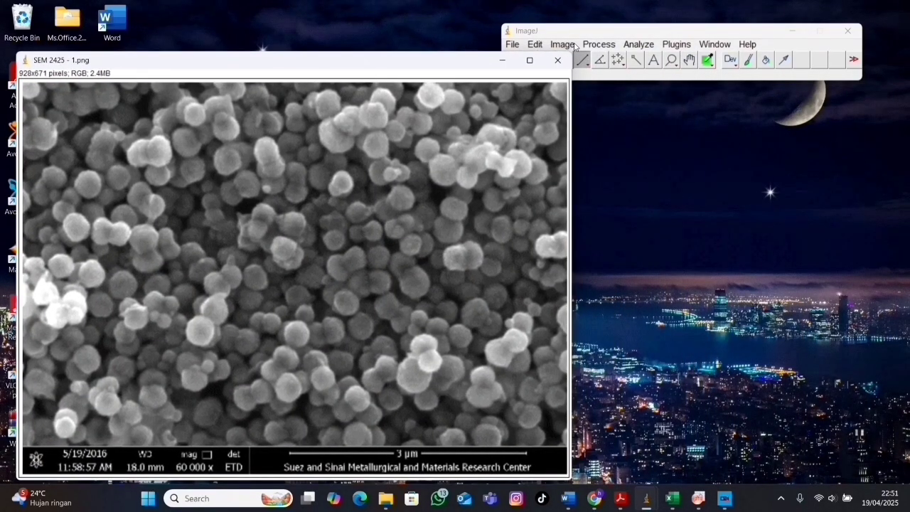
Convert the SEM image to 8-bit type.
click(563, 44)
mouse_move(588, 61)
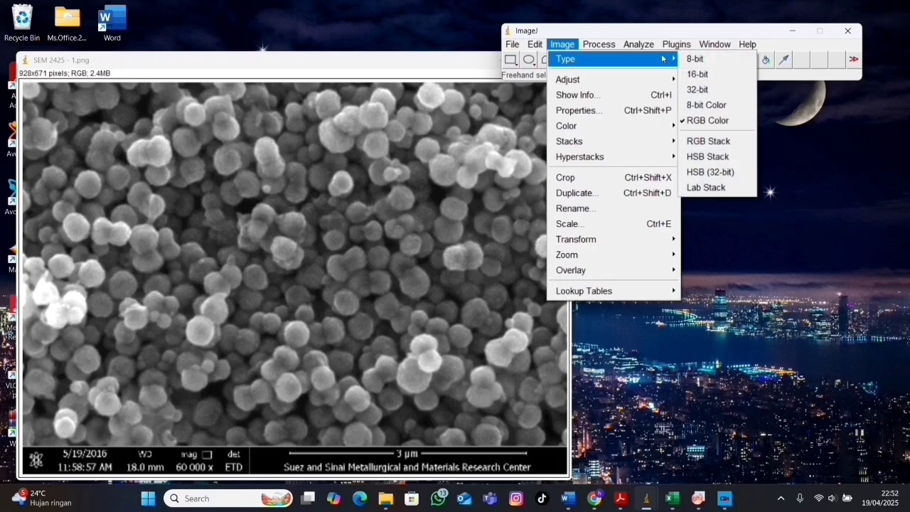
click(695, 59)
Accept the measurement settings with area, mean gray value, min & max gray value, Add to overlay and 3 decimal places.
click(640, 44)
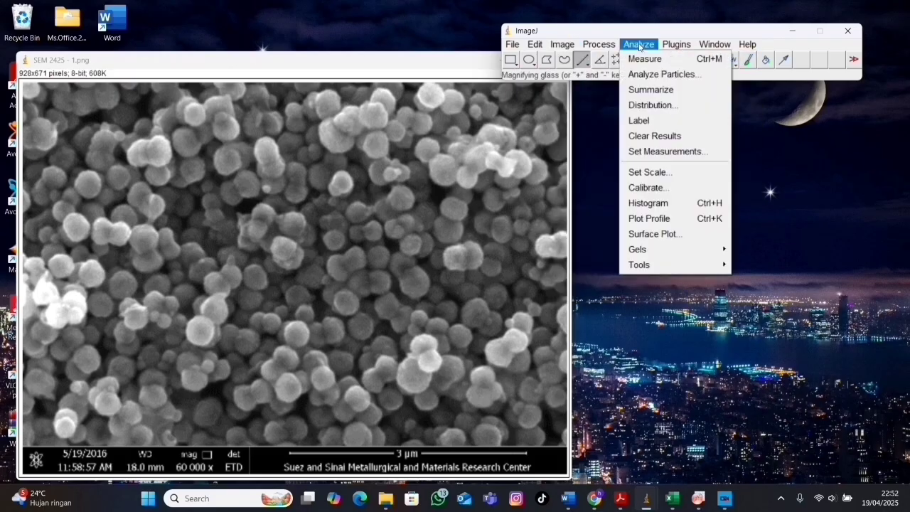
click(667, 152)
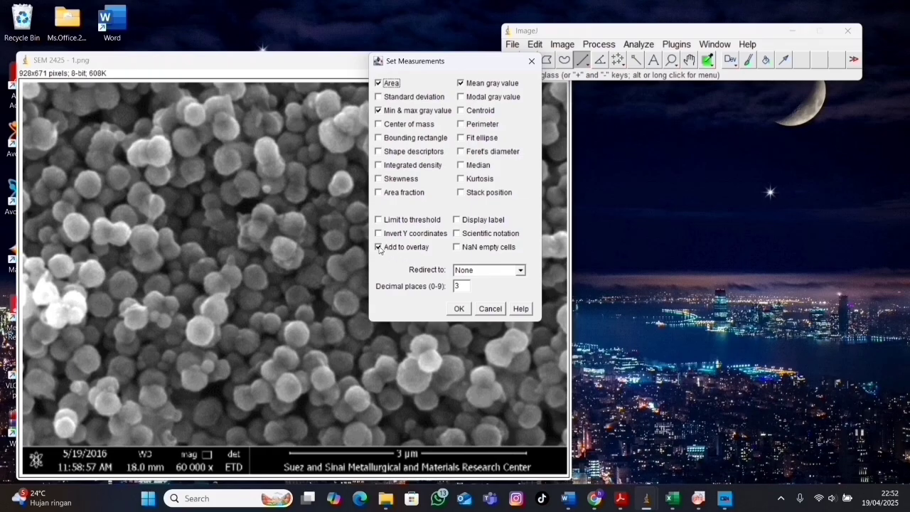
click(459, 309)
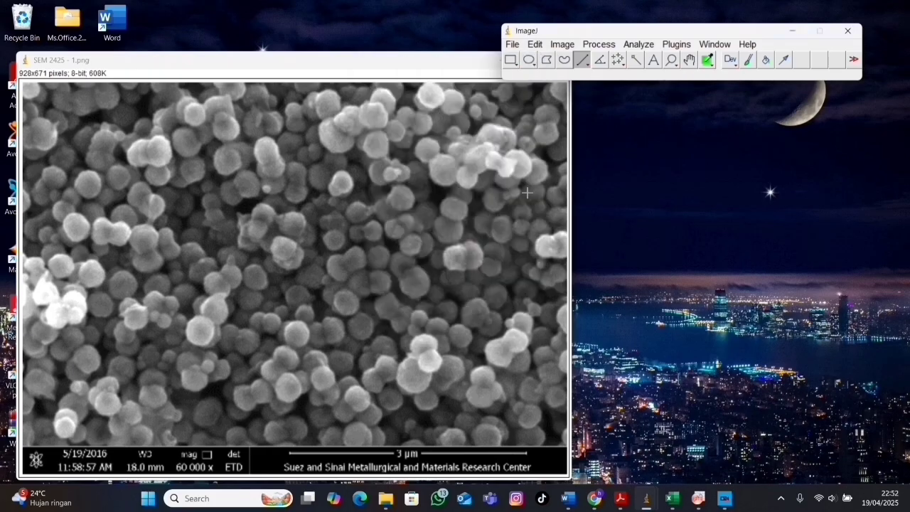
Remove any existing scale calibration from the SEM image.
click(642, 44)
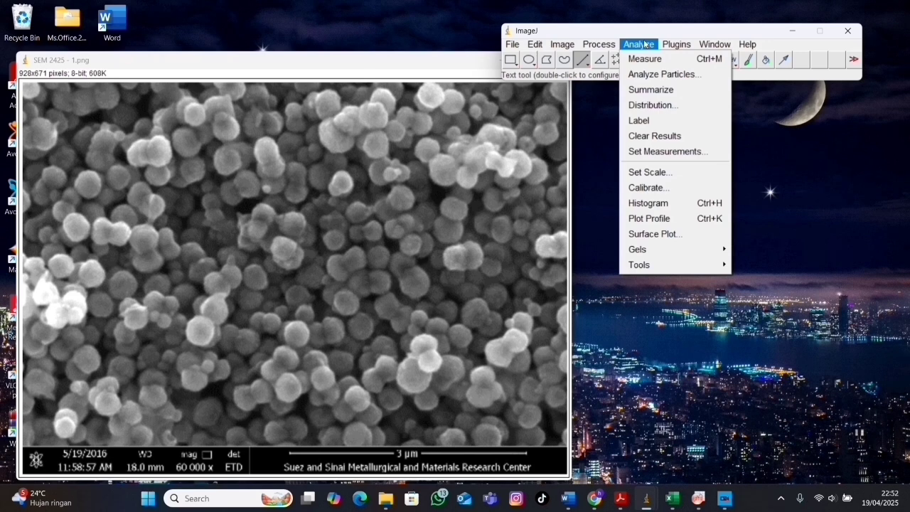
click(650, 172)
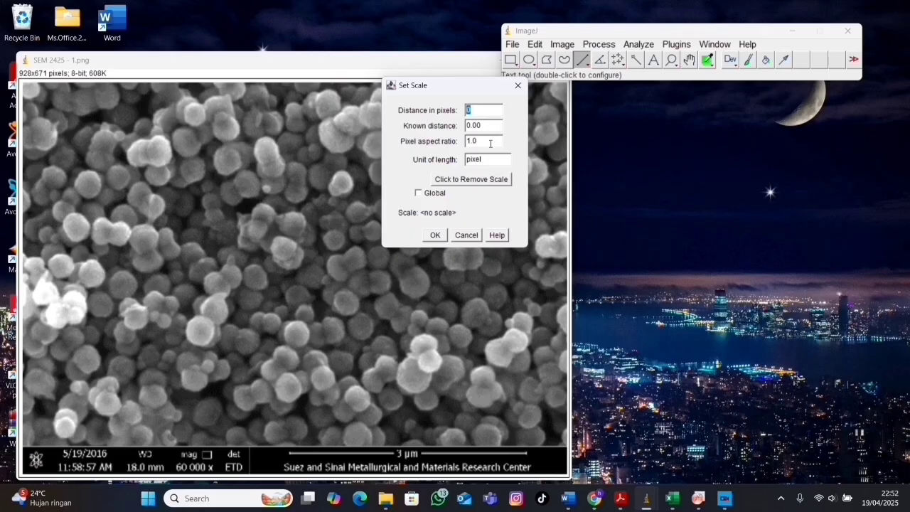
click(463, 180)
click(435, 235)
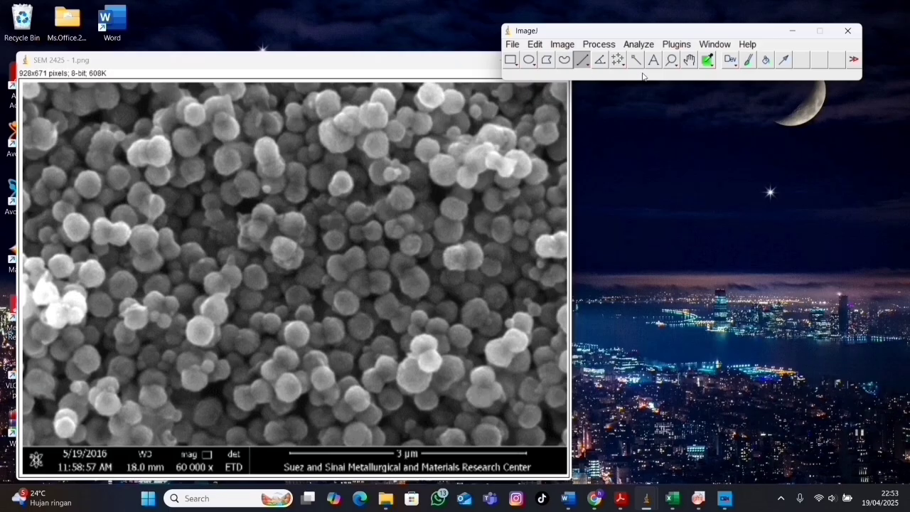
Draw a straight line about 175 pixels long over the scale bar segment that precedes the 3 µm label.
click(670, 60)
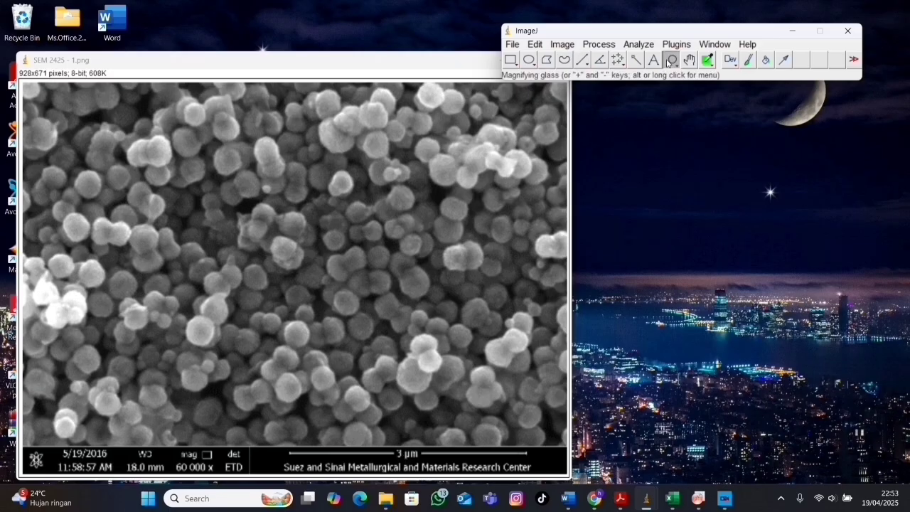
click(401, 330)
click(401, 329)
click(401, 329)
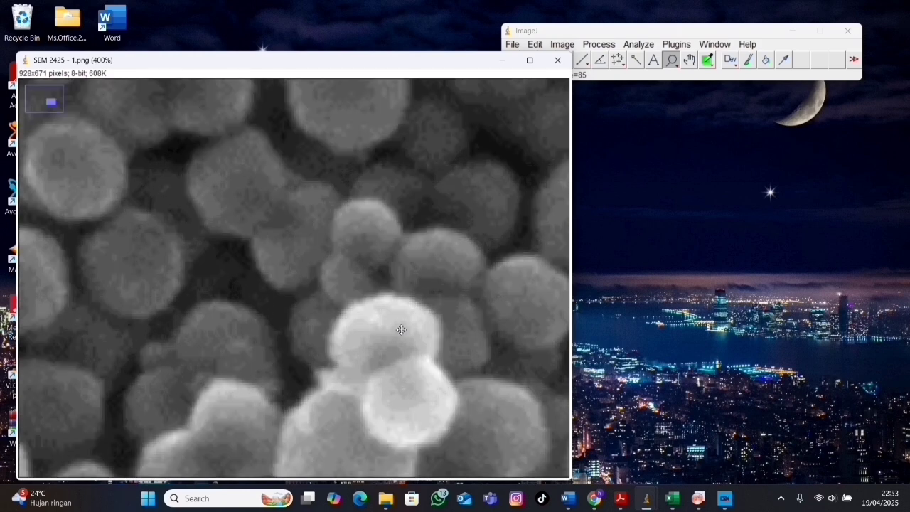
click(689, 60)
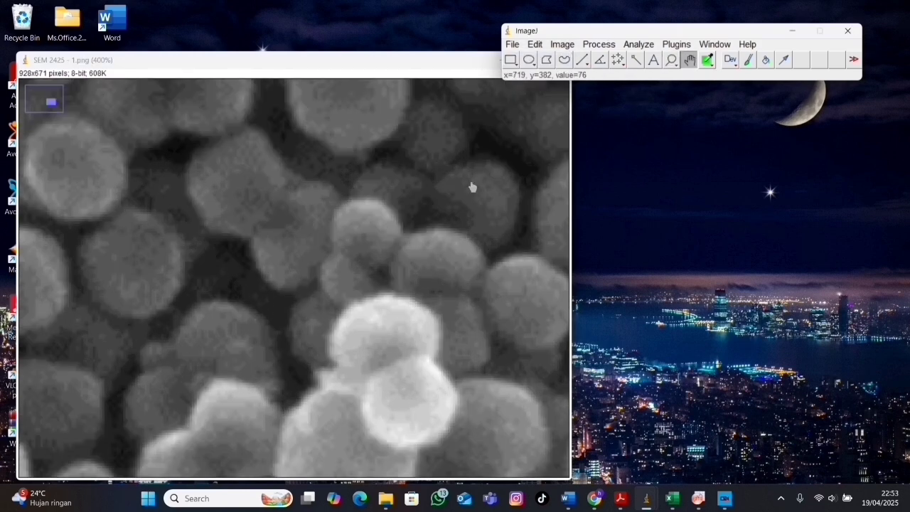
drag(471, 187, 536, 4)
drag(351, 260, 540, 67)
click(584, 62)
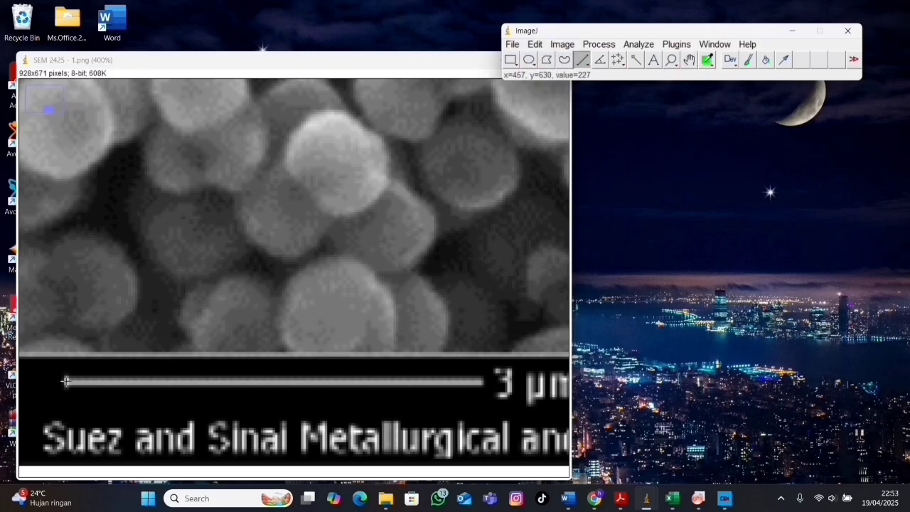
drag(65, 381, 483, 382)
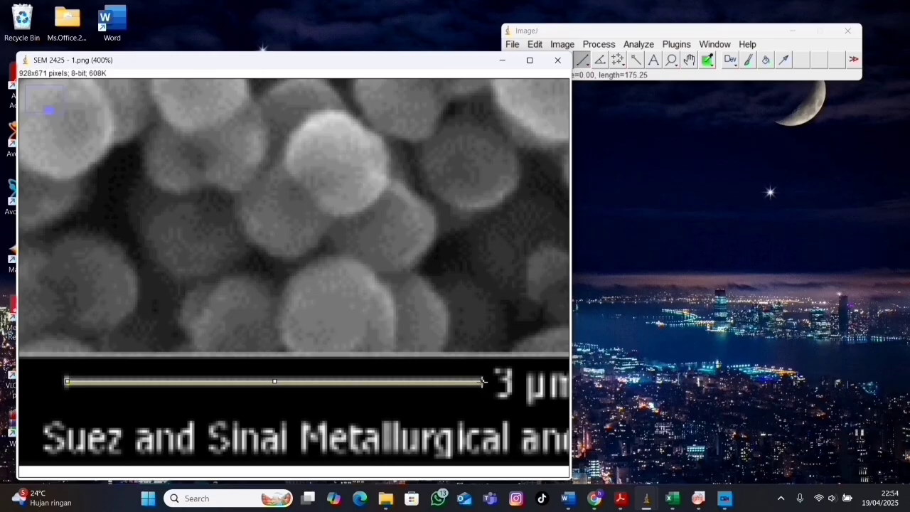
Set the image scale from the drawn line with a known distance of 3000 and nm as the unit of length.
click(639, 45)
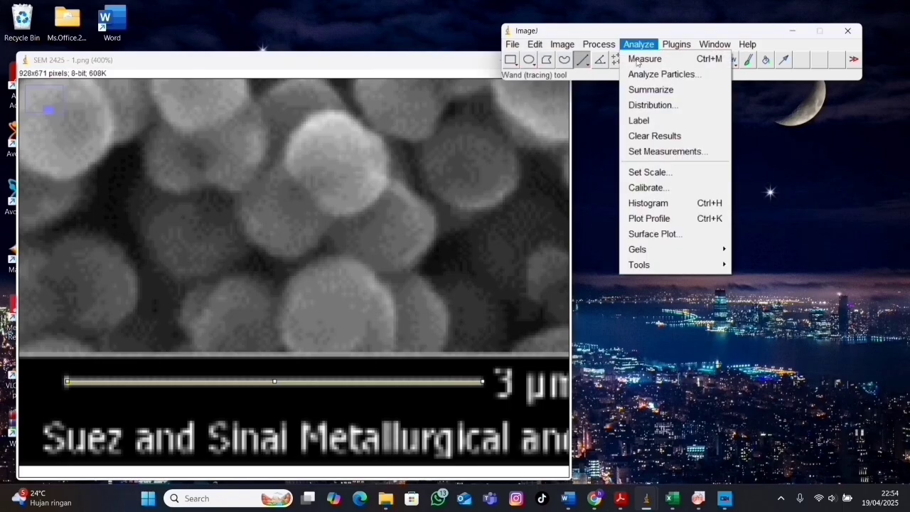
click(627, 174)
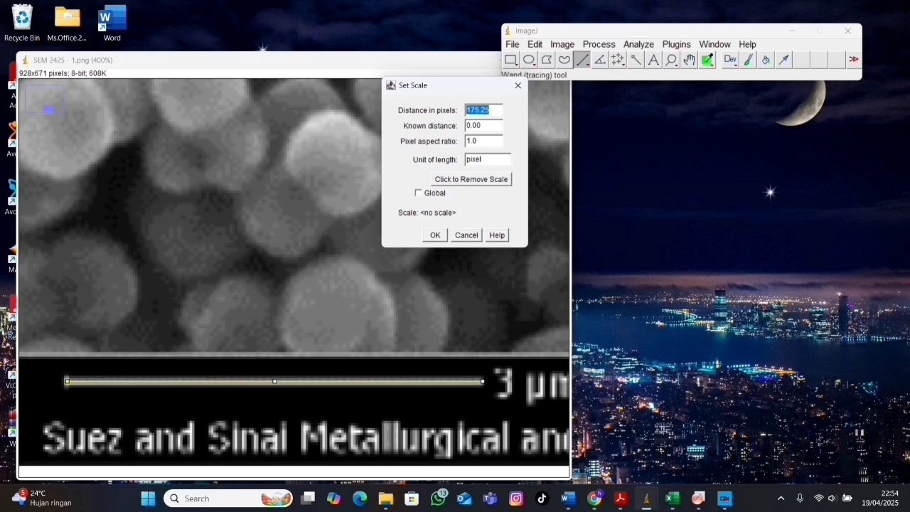
click(484, 125)
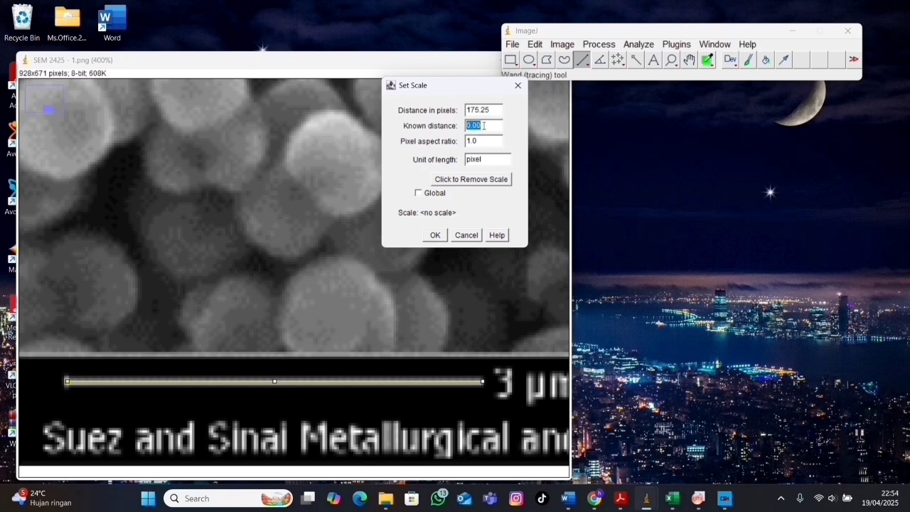
text(300)
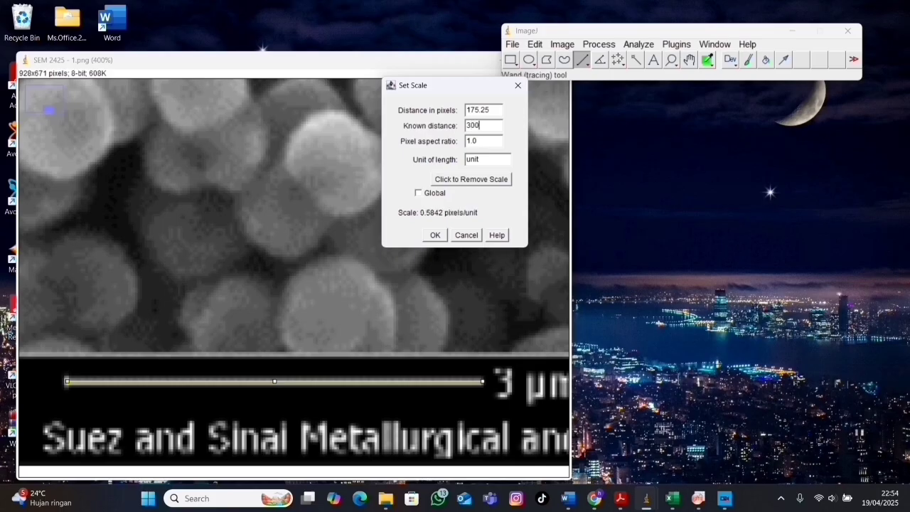
text(0)
click(482, 159)
text(nm)
click(437, 235)
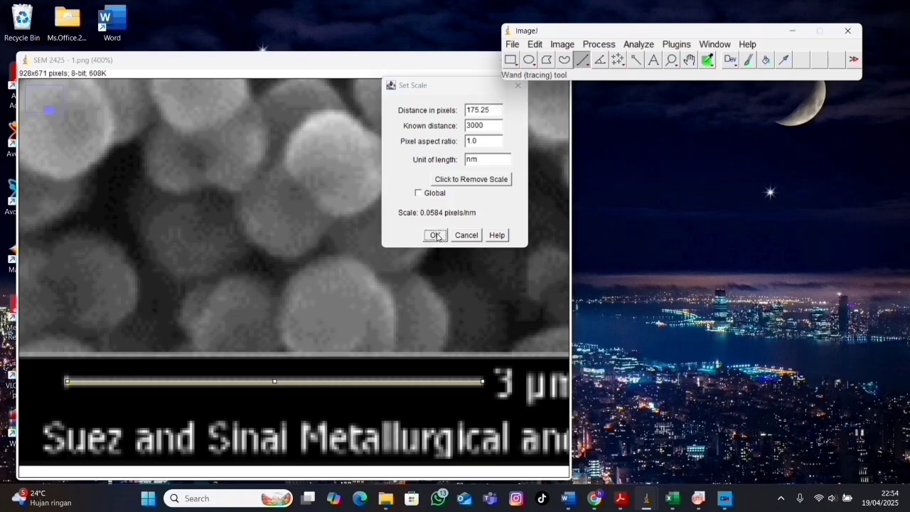
Adjust the image's minimum, brightness and contrast to a display range of -10 to 349.
click(539, 47)
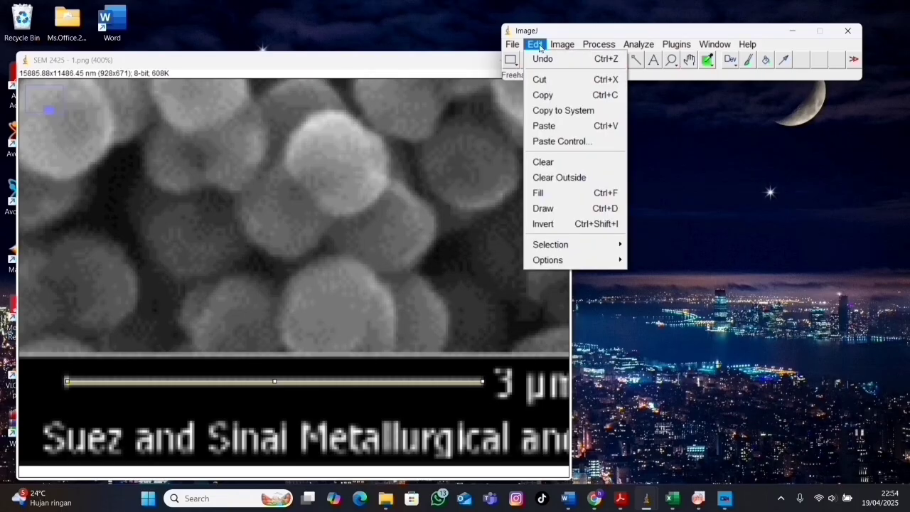
mouse_move(562, 44)
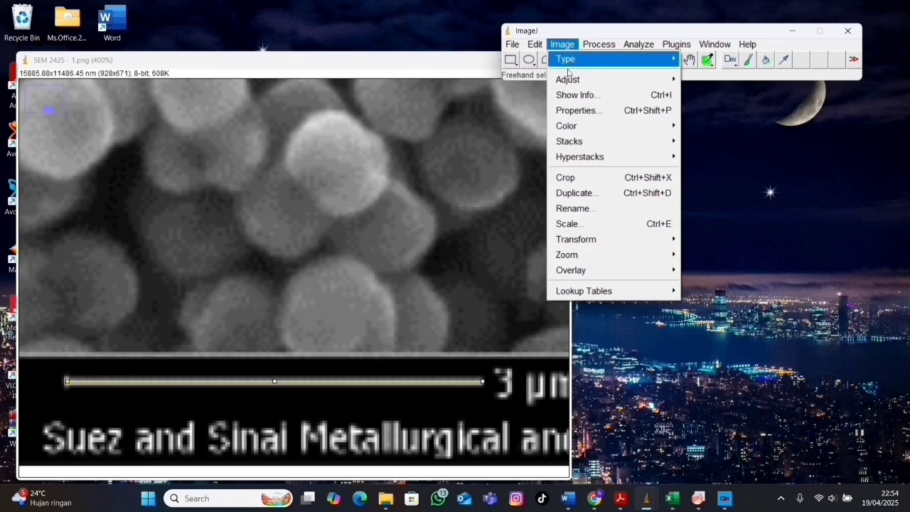
mouse_move(595, 256)
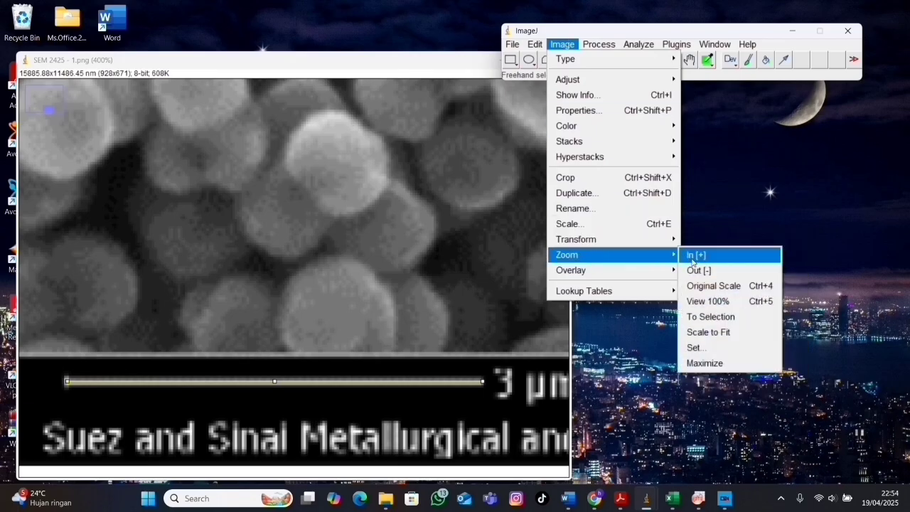
click(709, 301)
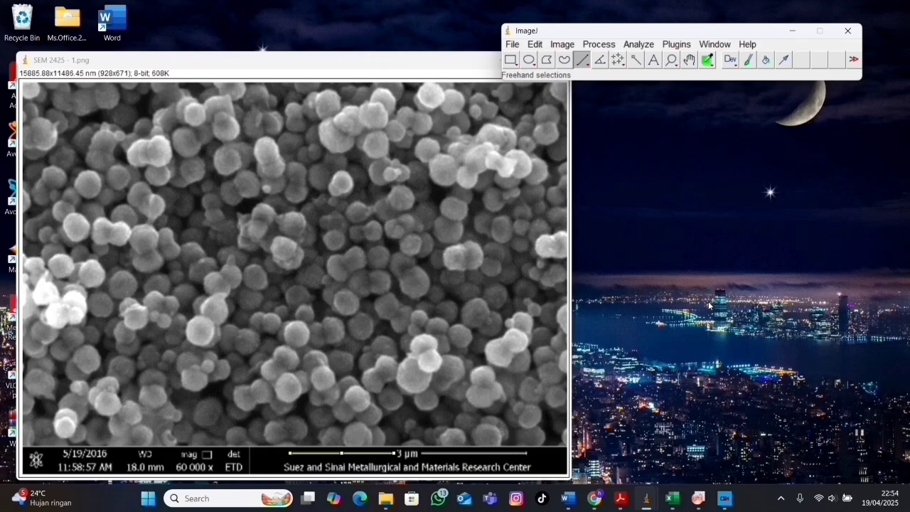
click(564, 45)
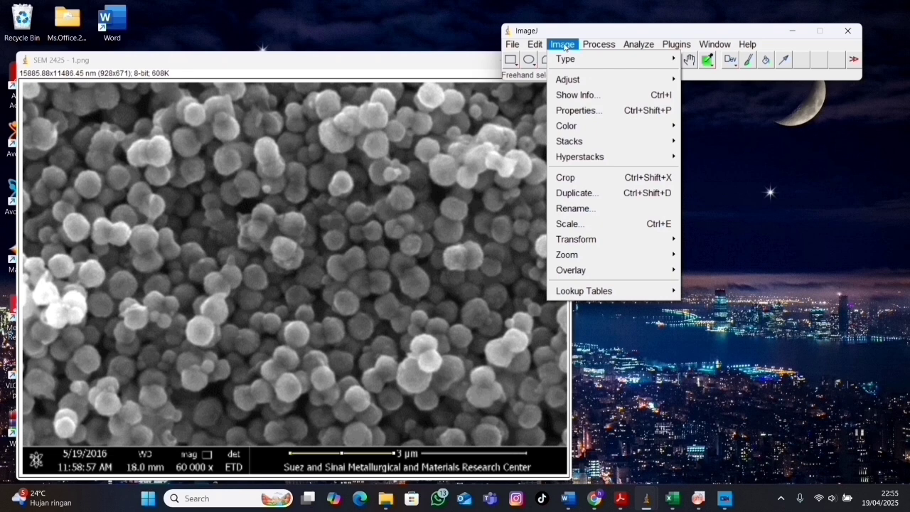
mouse_move(572, 80)
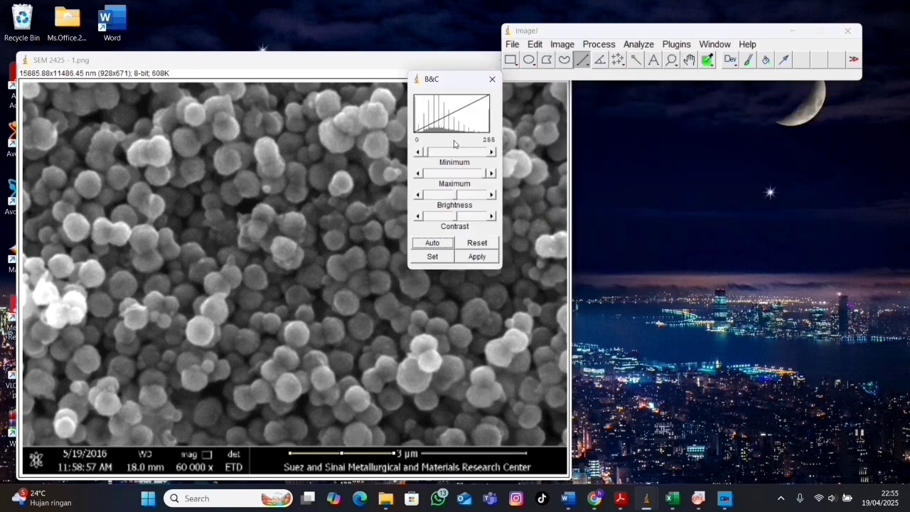
mouse_move(425, 154)
mouse_down()
mouse_move(435, 152)
mouse_move(433, 163)
mouse_up()
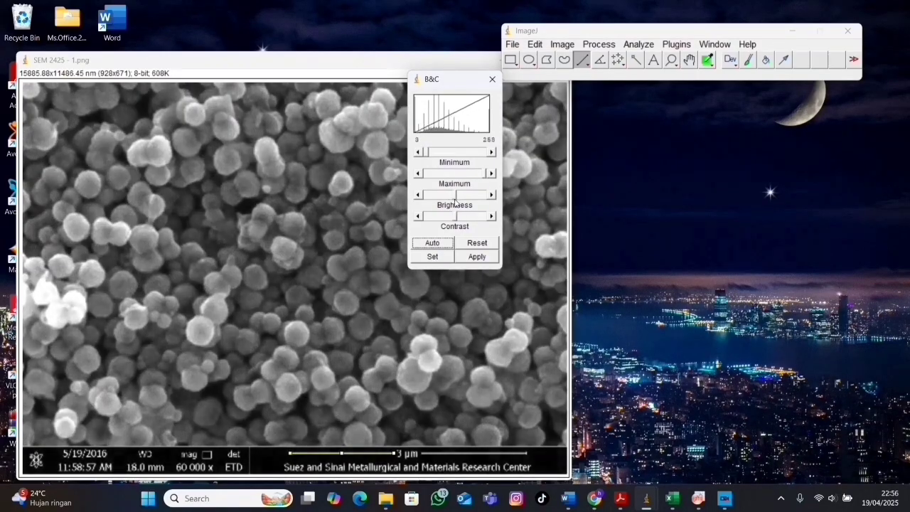
drag(455, 199, 447, 217)
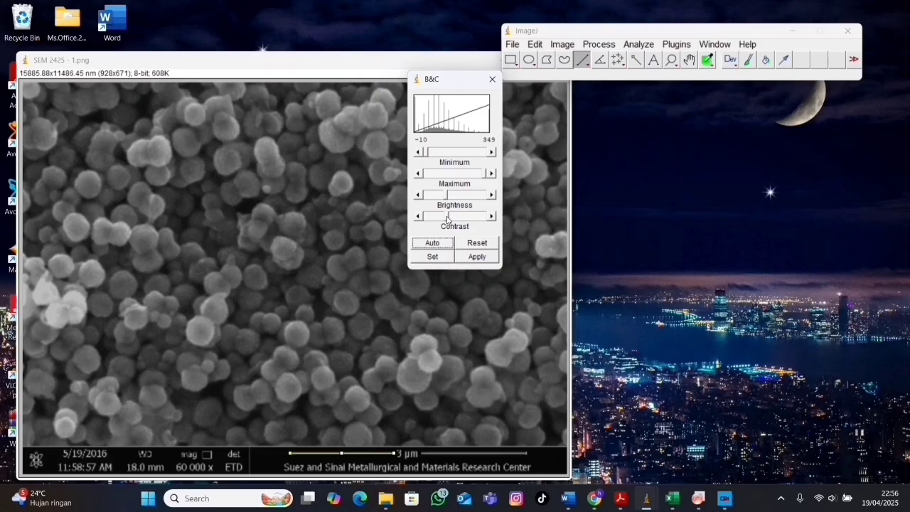
Apply the brightness and contrast adjustment to the pixel values and close the adjustment window.
click(637, 237)
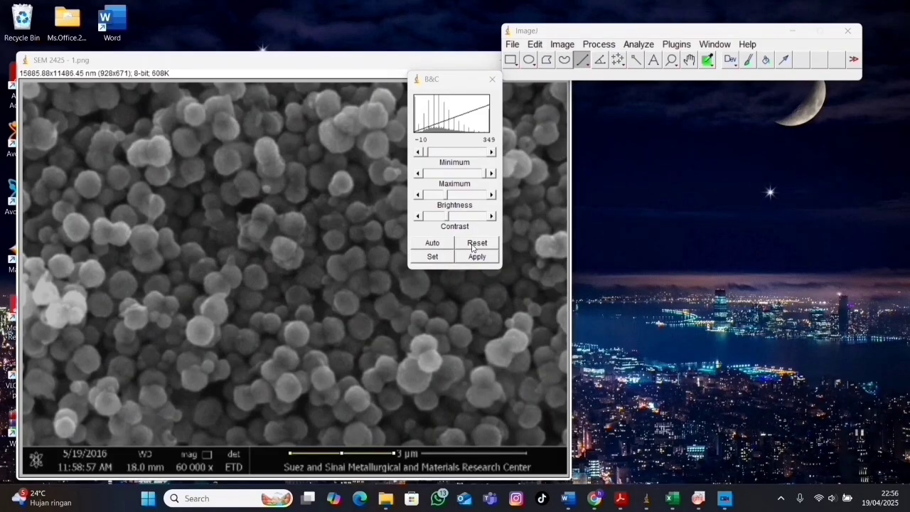
click(478, 258)
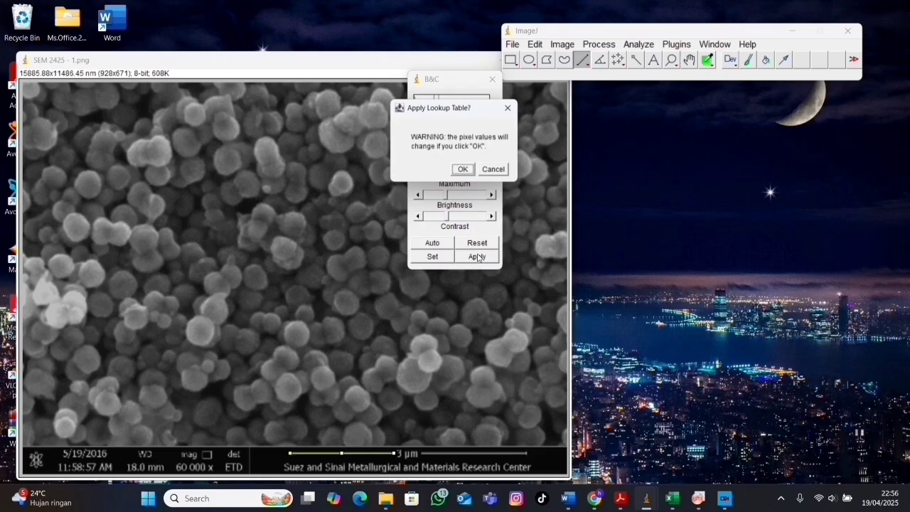
click(464, 170)
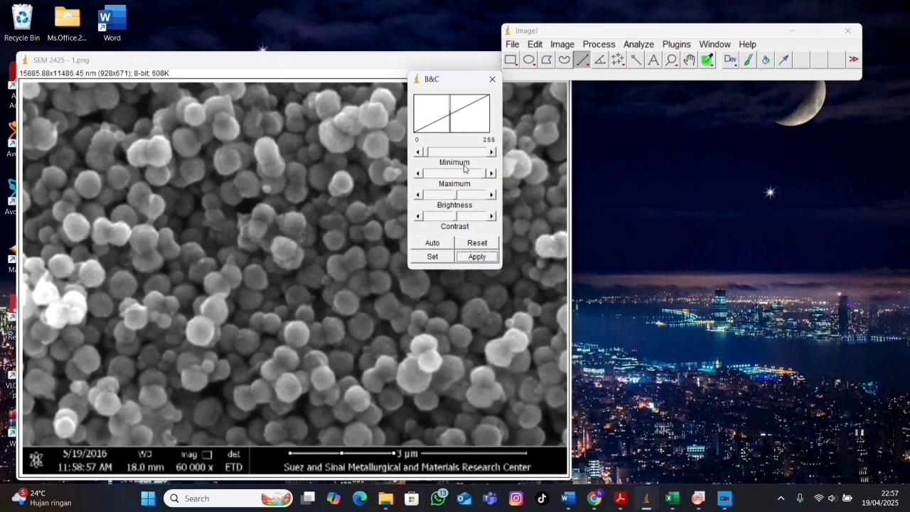
click(492, 80)
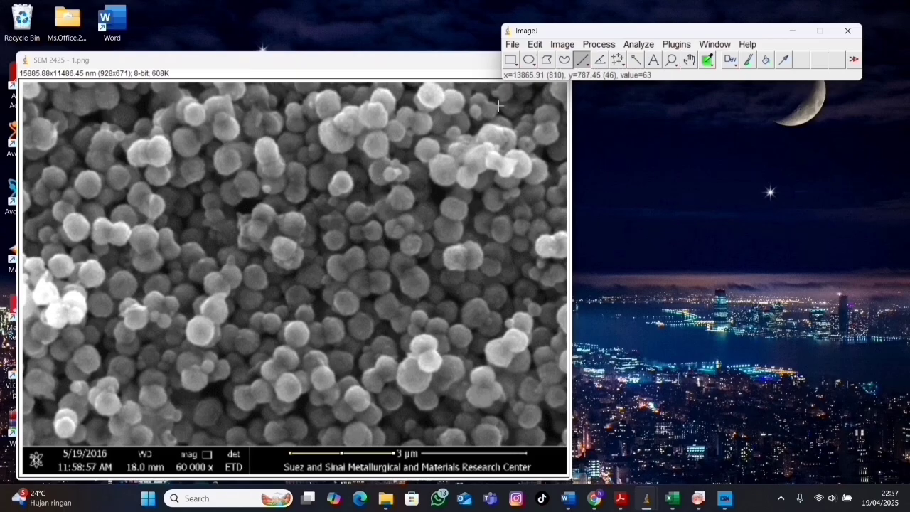
Measure the round particle right of the image centre with a straight line about 775 nm long and move the Results window off the image.
click(671, 60)
click(412, 231)
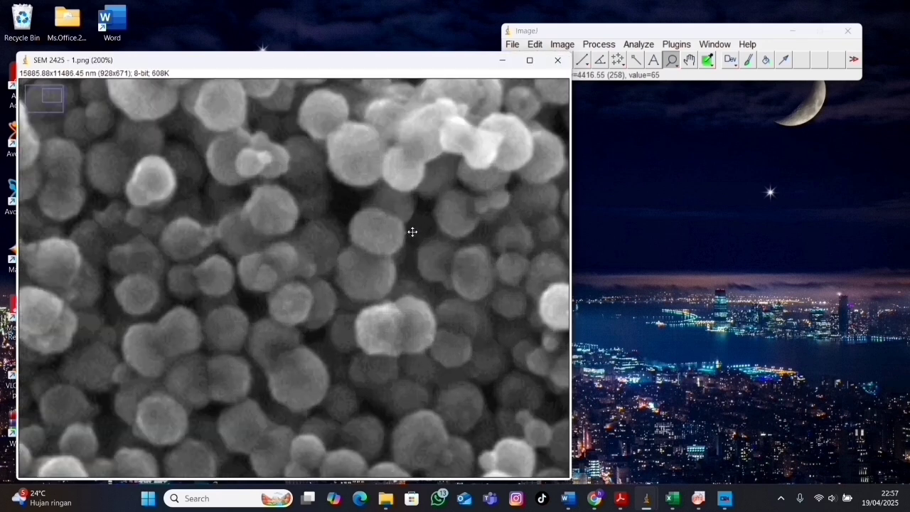
click(581, 61)
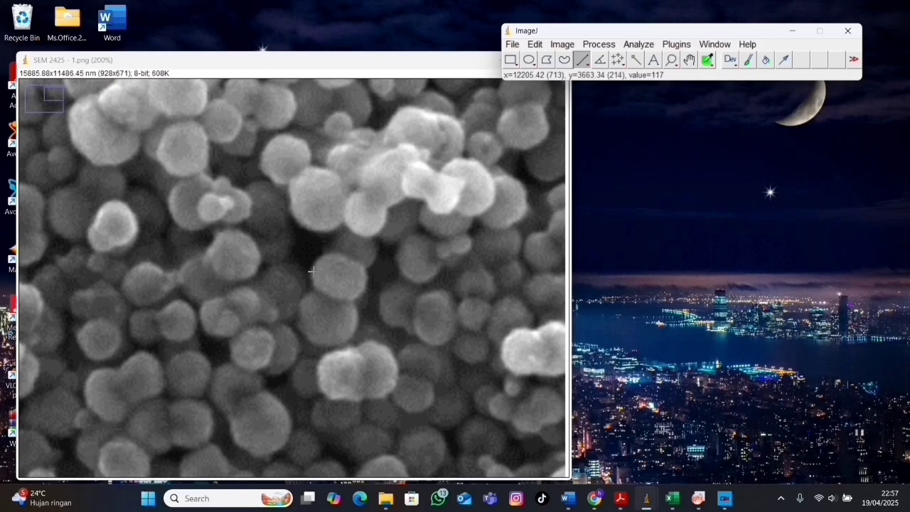
drag(314, 271, 366, 287)
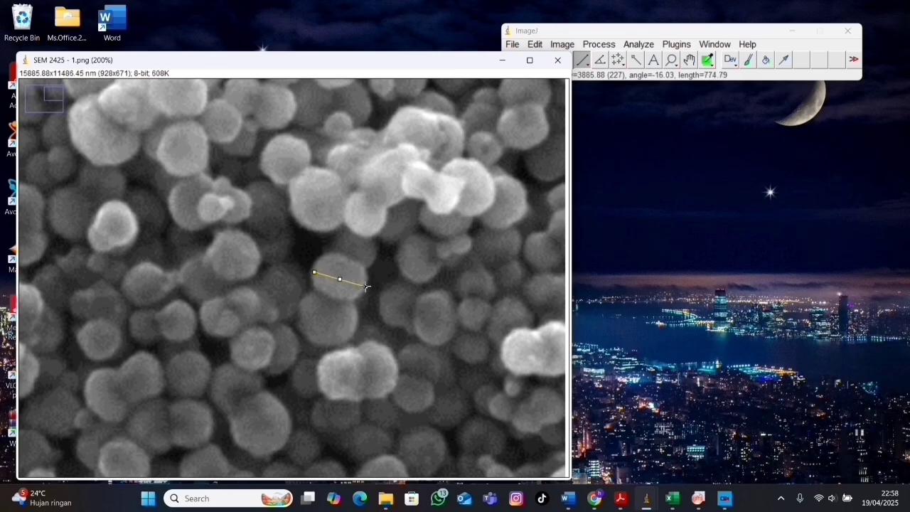
key(ctrl+m)
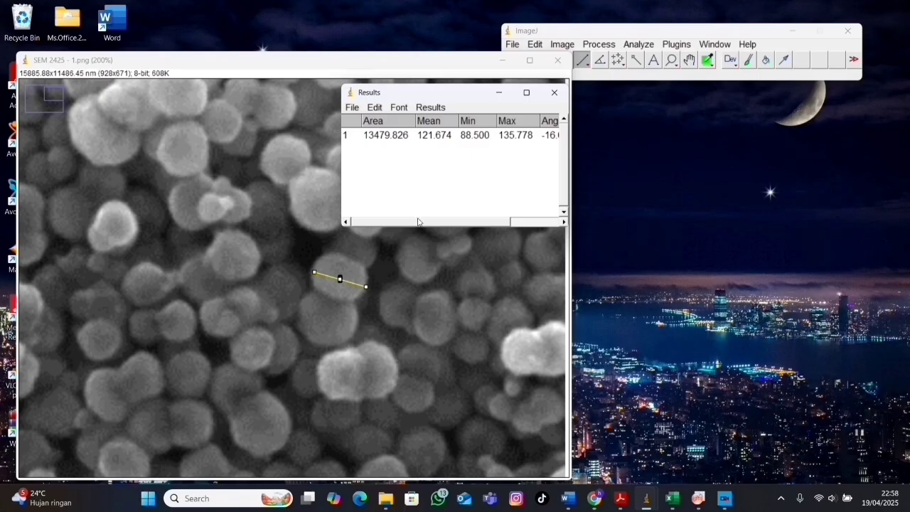
drag(421, 222, 490, 220)
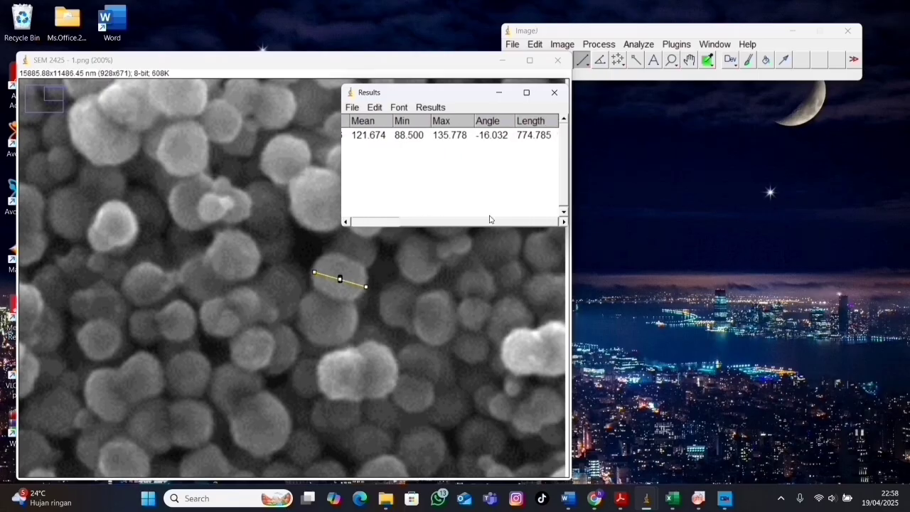
drag(471, 91, 752, 132)
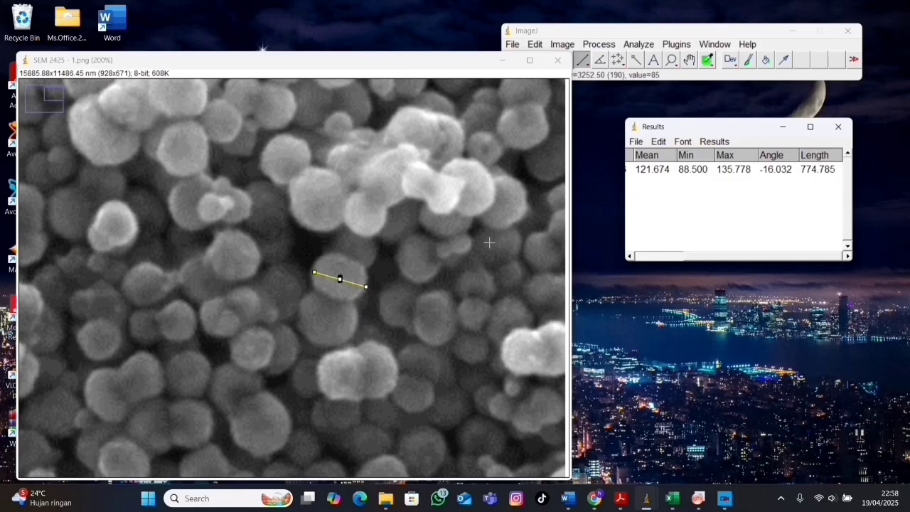
Measure three more particles in the enlarged image with straight lines about 630, 604 and 1150 nm long.
click(583, 62)
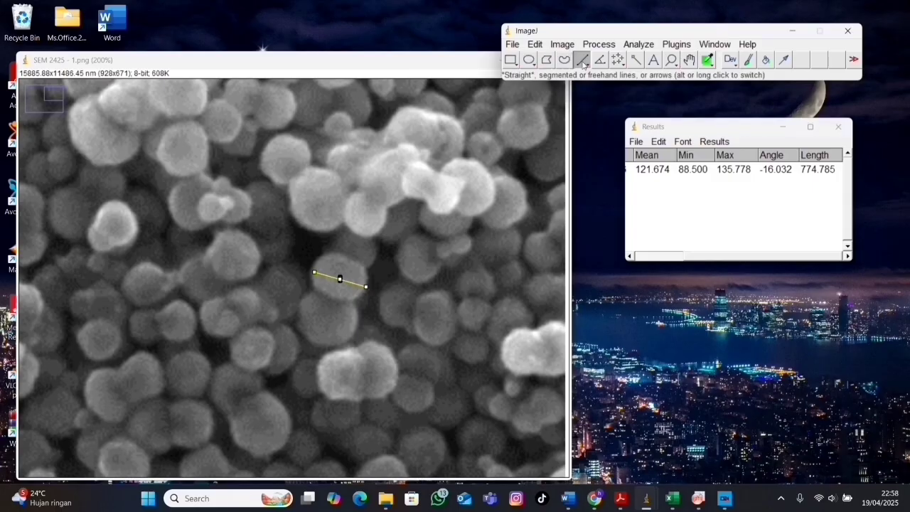
drag(272, 177, 294, 139)
key(ctrl+m)
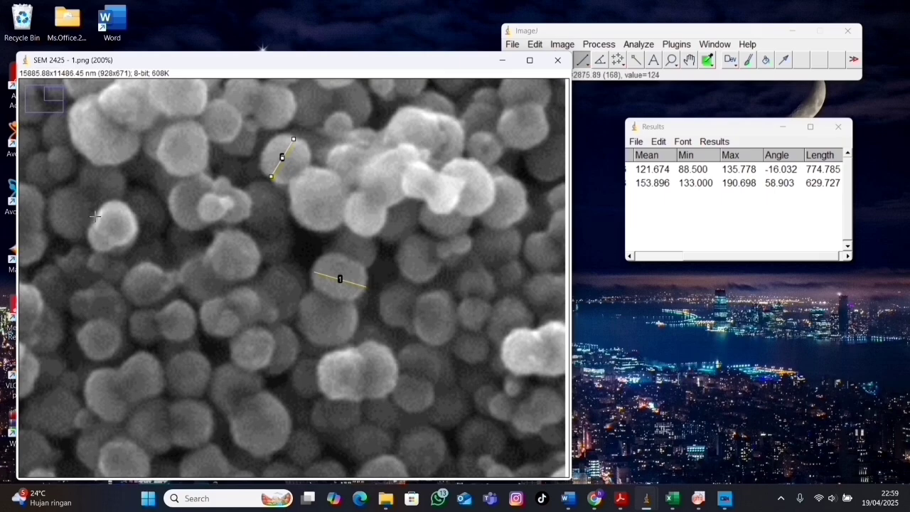
drag(96, 218, 135, 232)
key(ctrl+m)
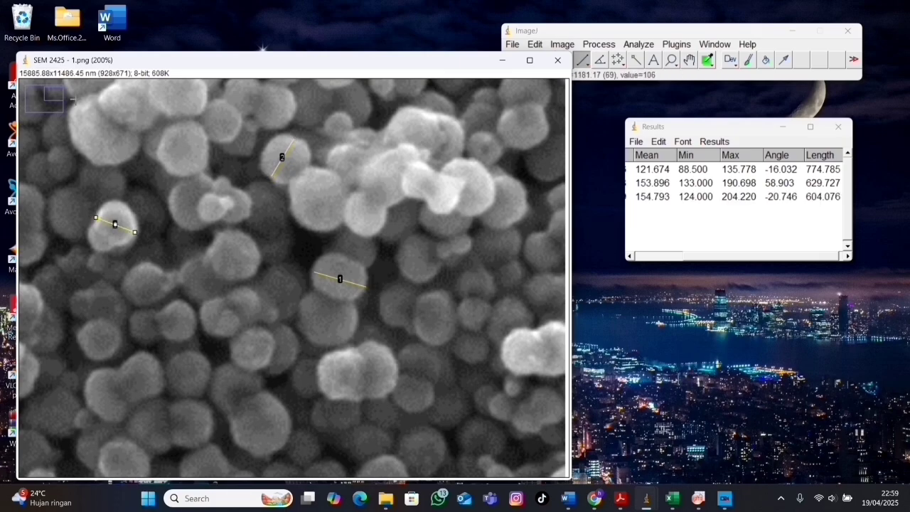
drag(96, 119, 137, 162)
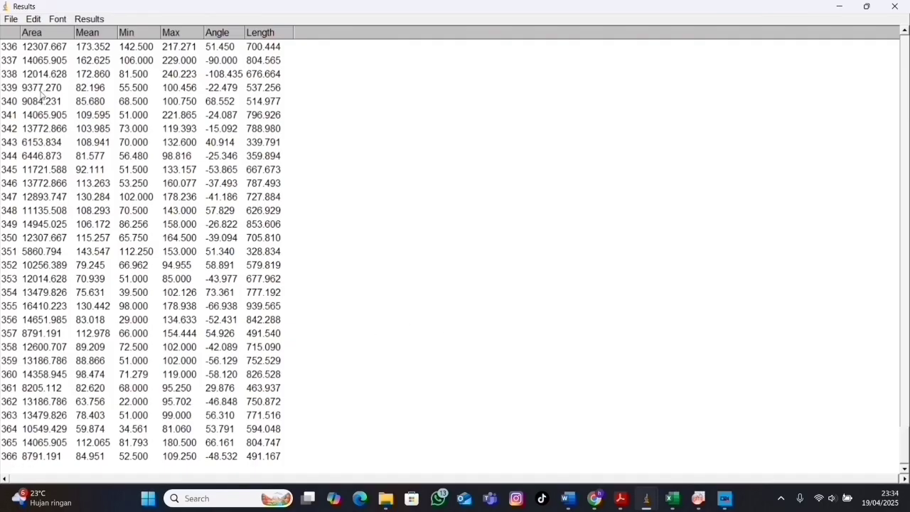
Save the complete Results table as a DATA SEM file in the Saved Pictures folder and open the saved file in Excel.
click(57, 8)
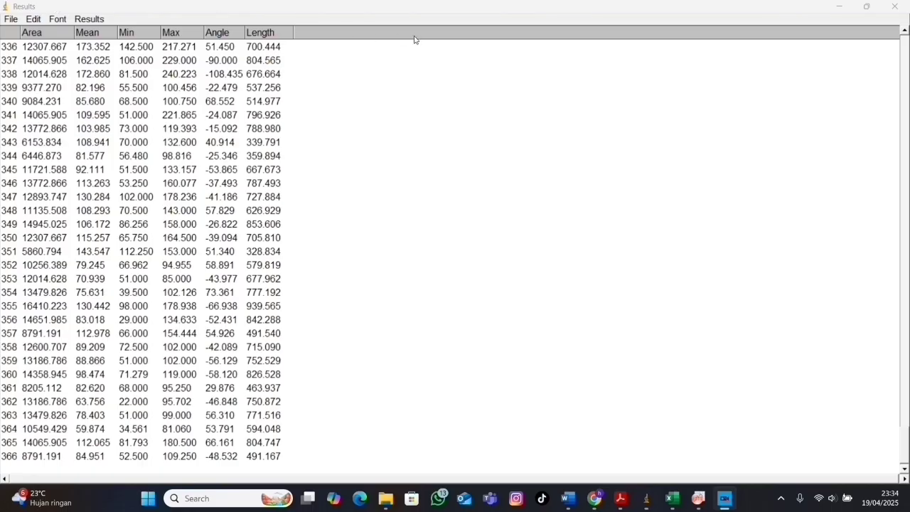
click(10, 20)
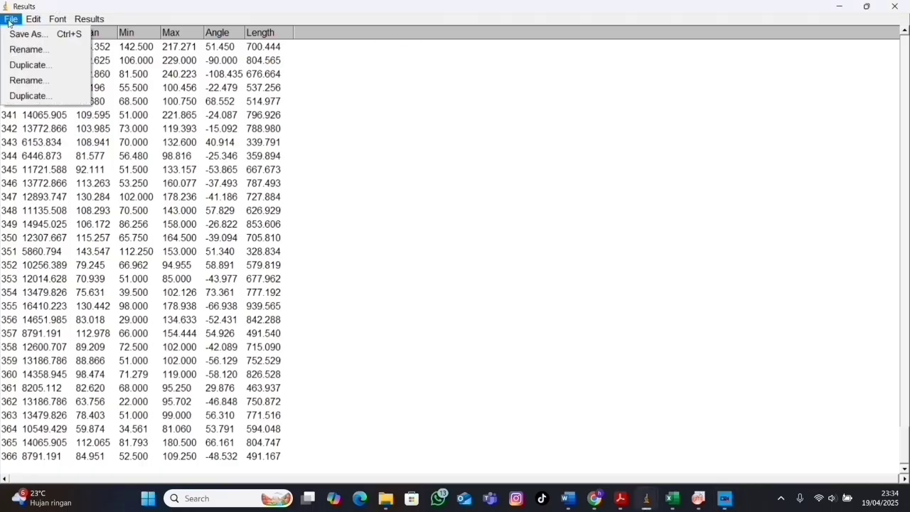
click(23, 35)
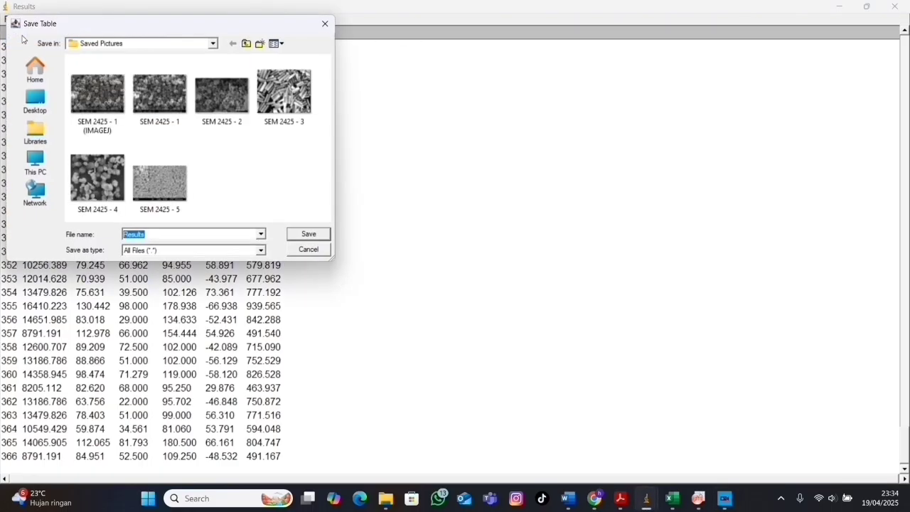
text(Diameter NW DATA SEM)
click(307, 234)
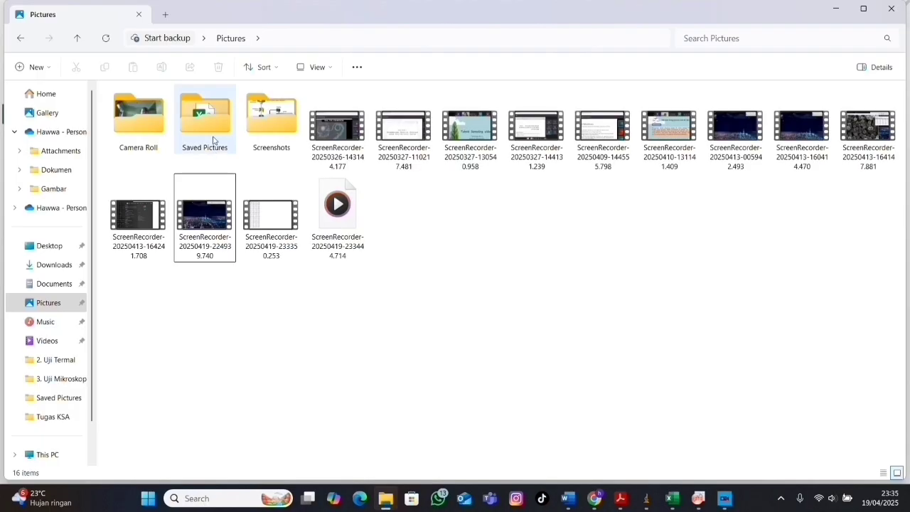
double_click(213, 139)
click(136, 123)
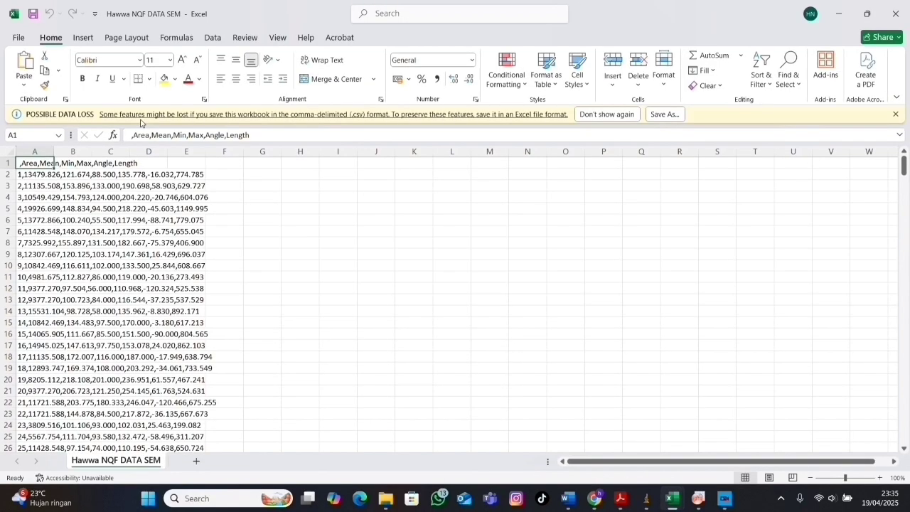
Split column A into separate General-format columns with comma instead of tab as the delimiter, and widen the Area column.
click(28, 151)
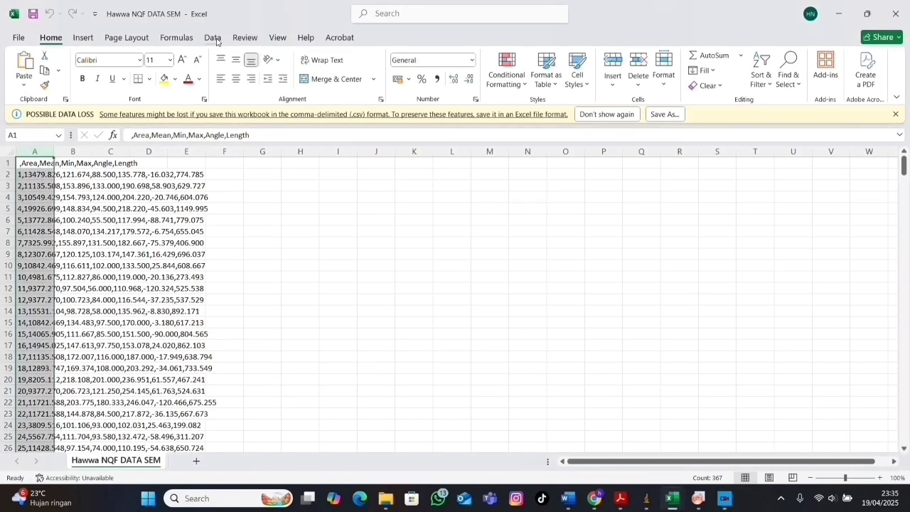
click(187, 41)
click(211, 41)
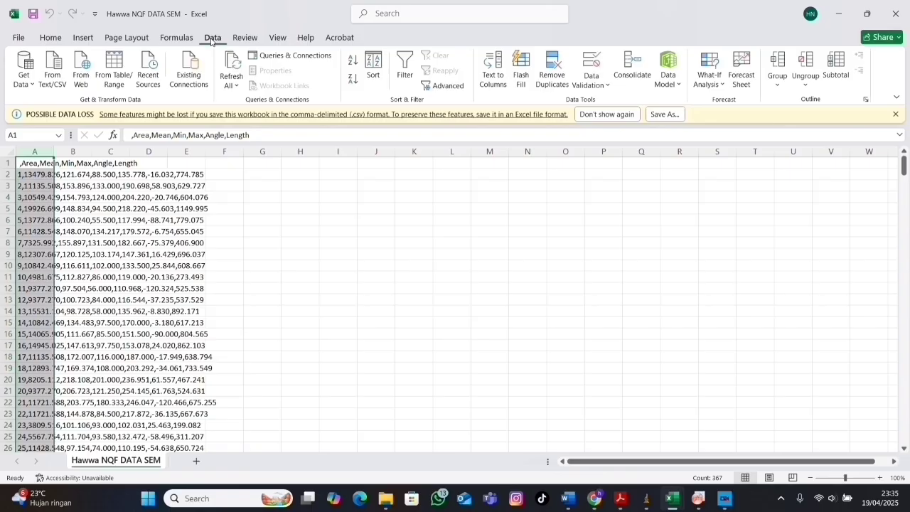
click(493, 78)
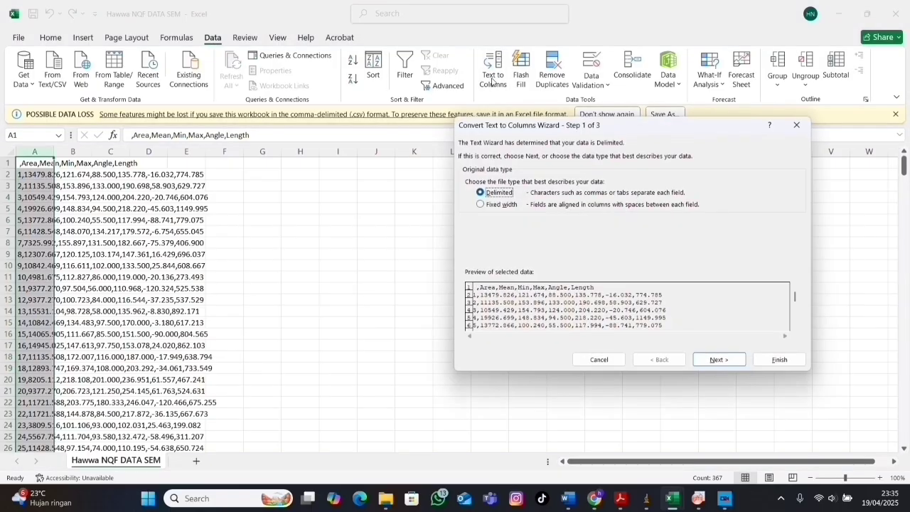
click(715, 362)
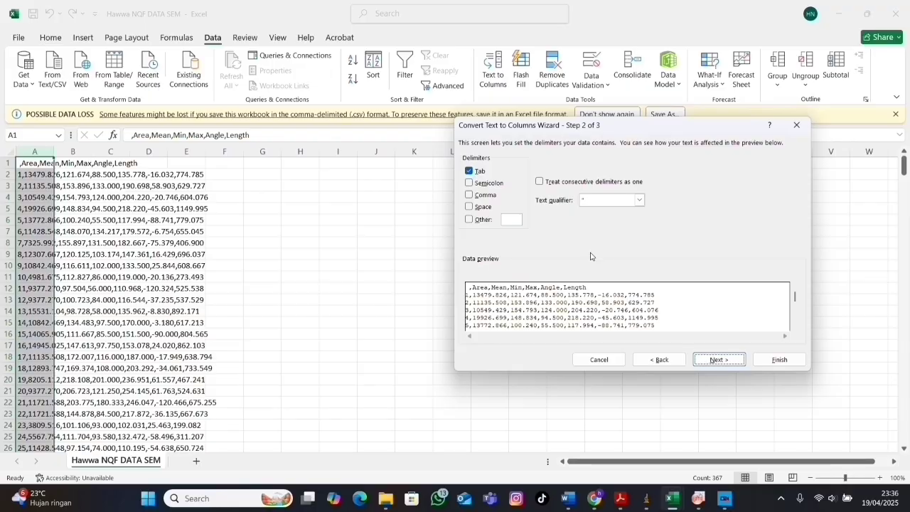
click(469, 195)
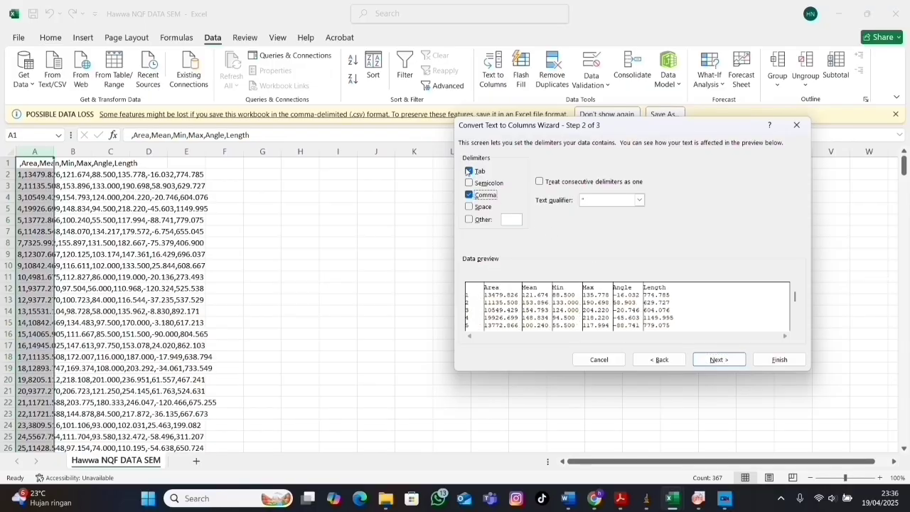
click(469, 172)
click(716, 361)
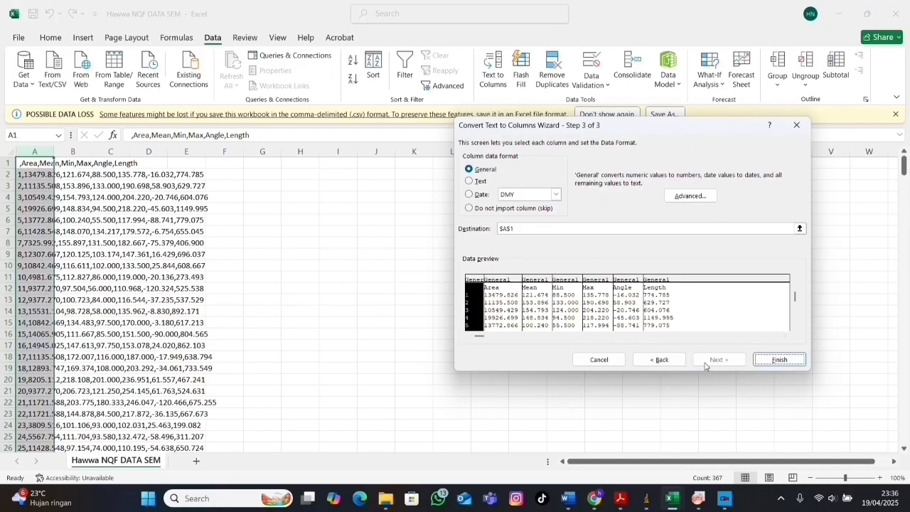
click(680, 197)
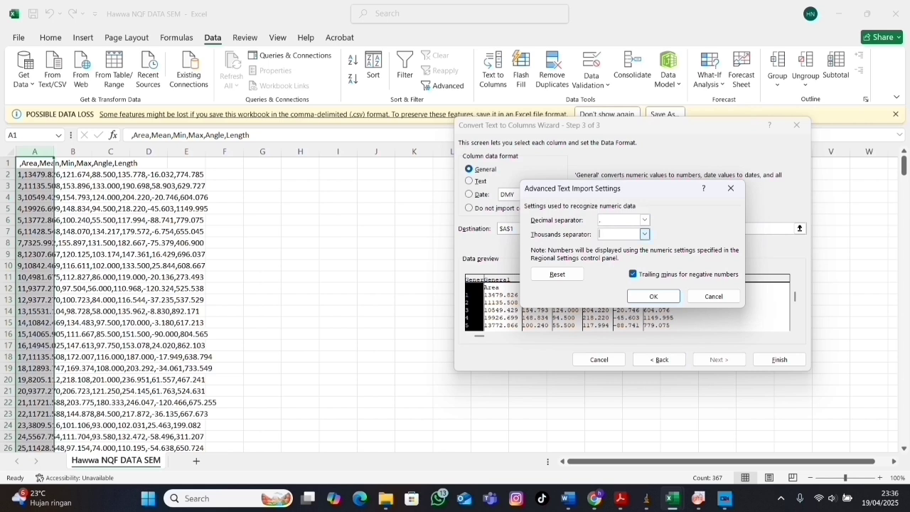
click(649, 297)
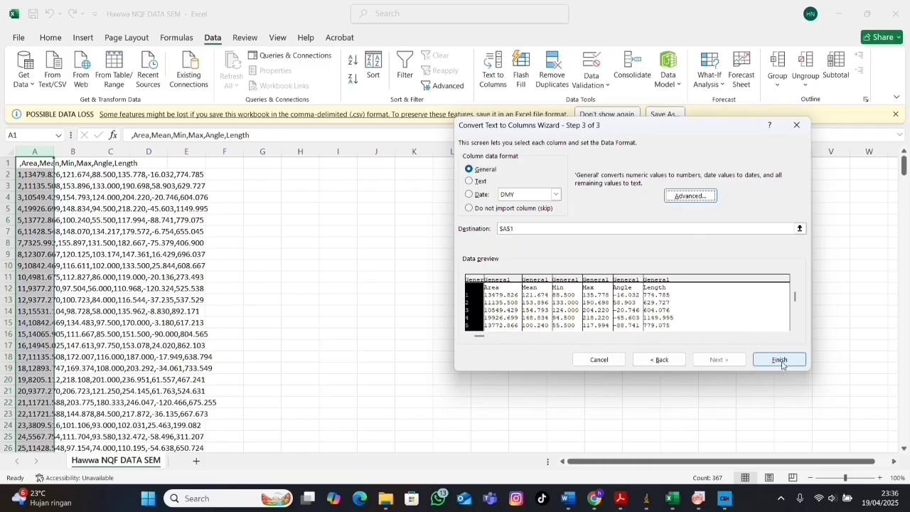
click(781, 361)
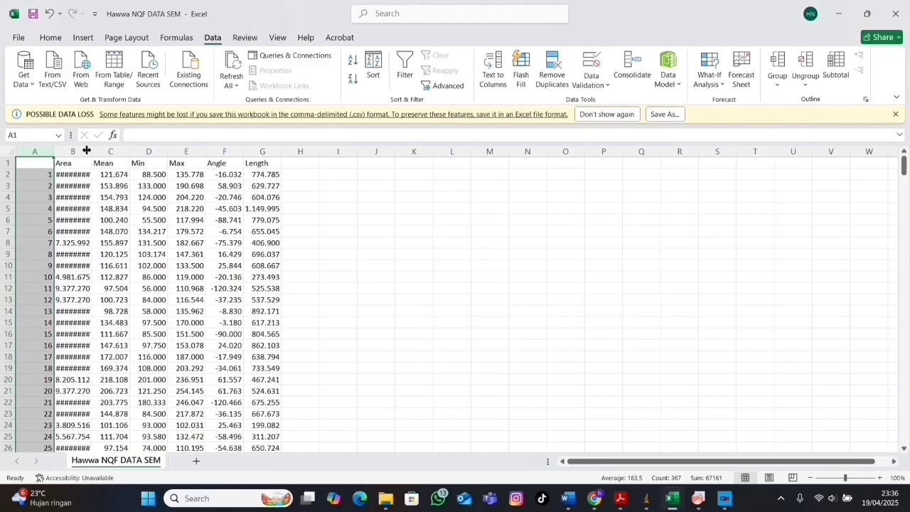
drag(91, 152, 113, 152)
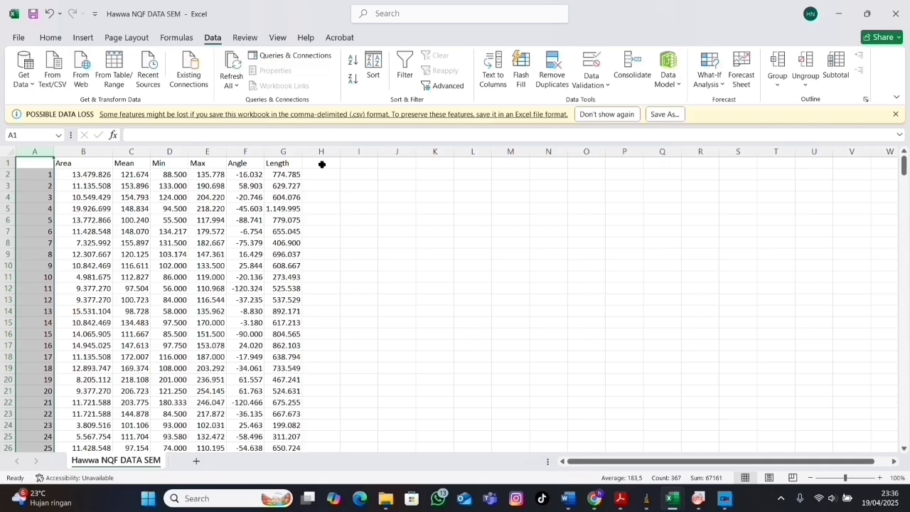
Enter the divisor 1000 in cell I2, beside the Length data.
click(290, 152)
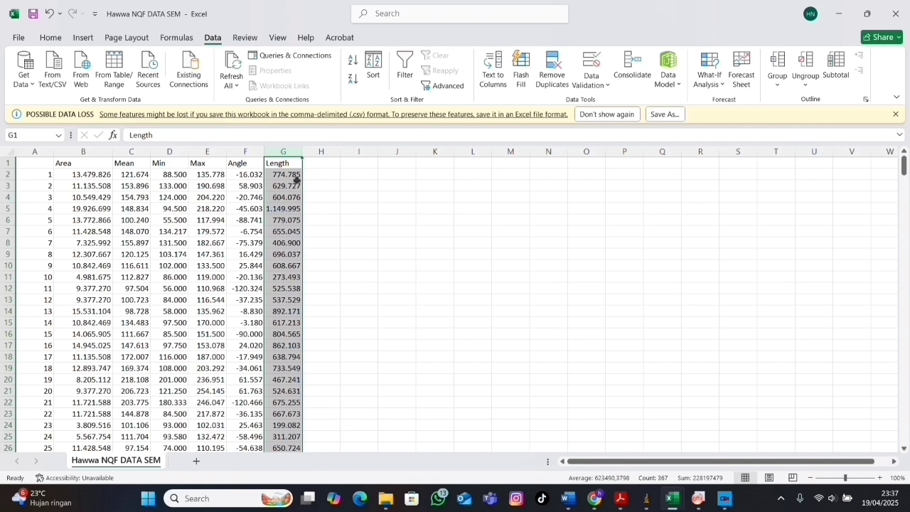
click(319, 175)
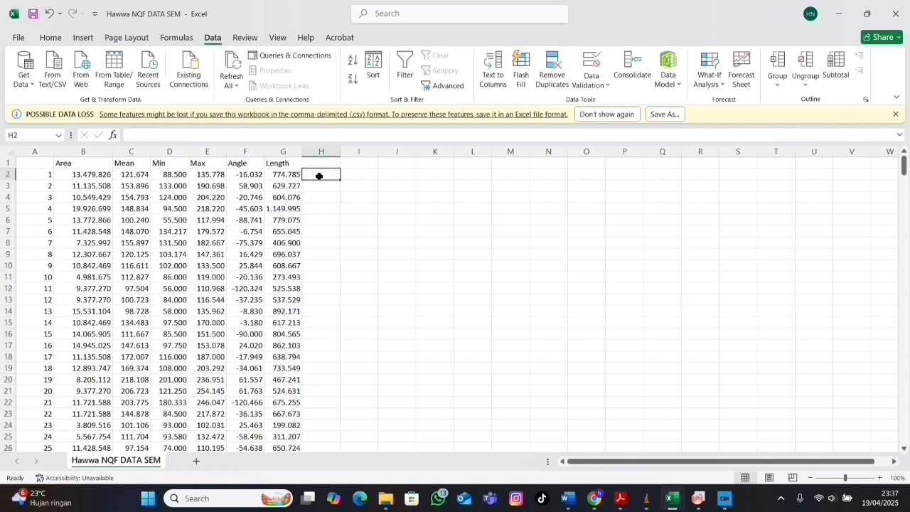
click(357, 175)
text(1000)
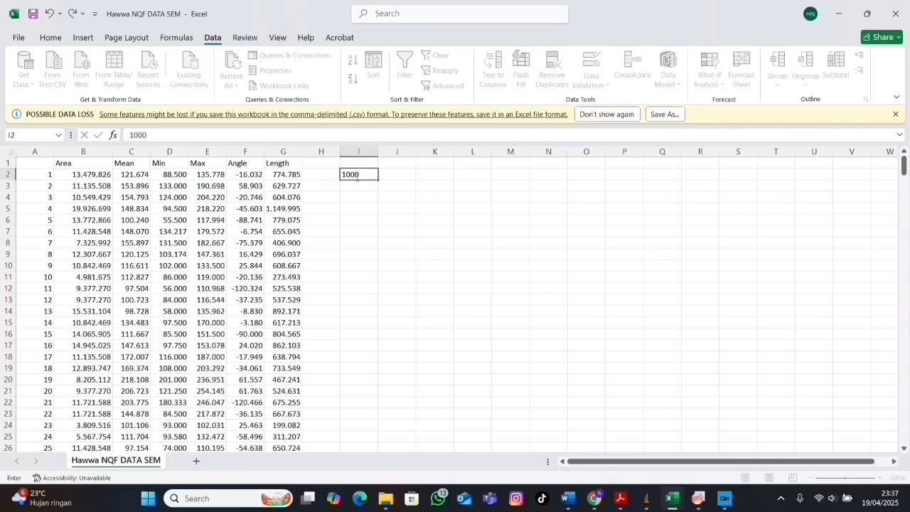
Enter the formula =G2/$I$2 in cell H2 and fill it down column H for all measurements.
click(320, 175)
text(=)
click(285, 173)
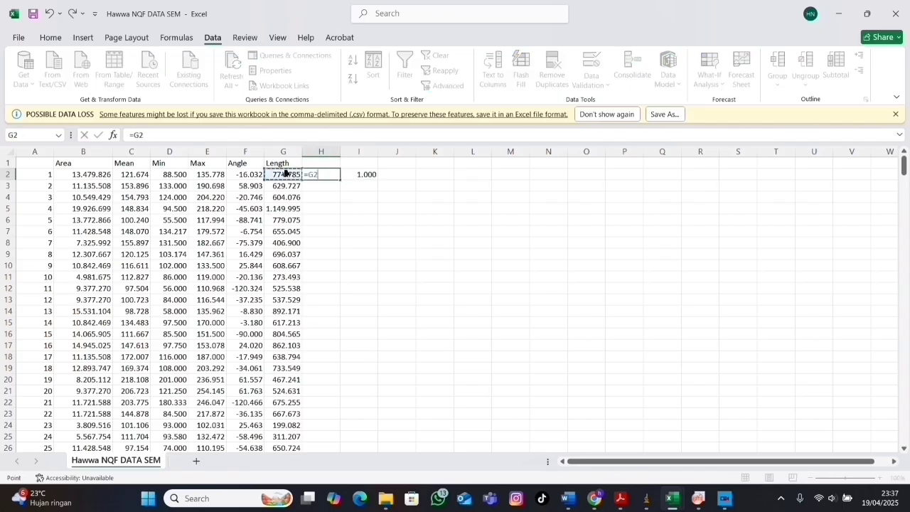
text(?)
click(358, 177)
key(F4)
key(Return)
click(331, 176)
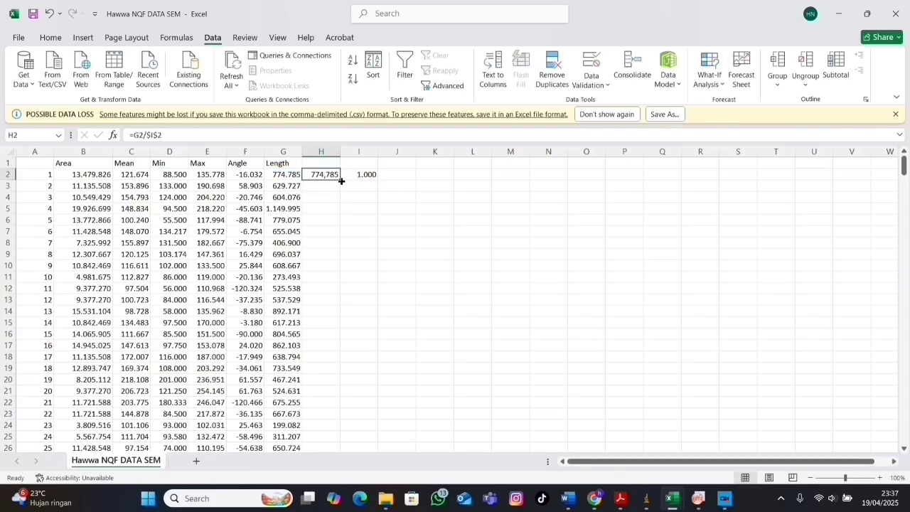
double_click(341, 181)
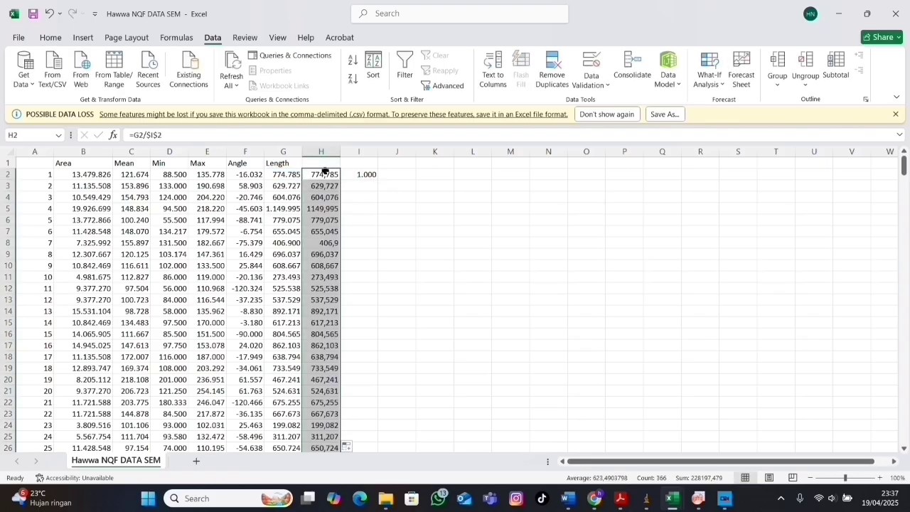
Copy the converted length values in H2:H367.
click(325, 172)
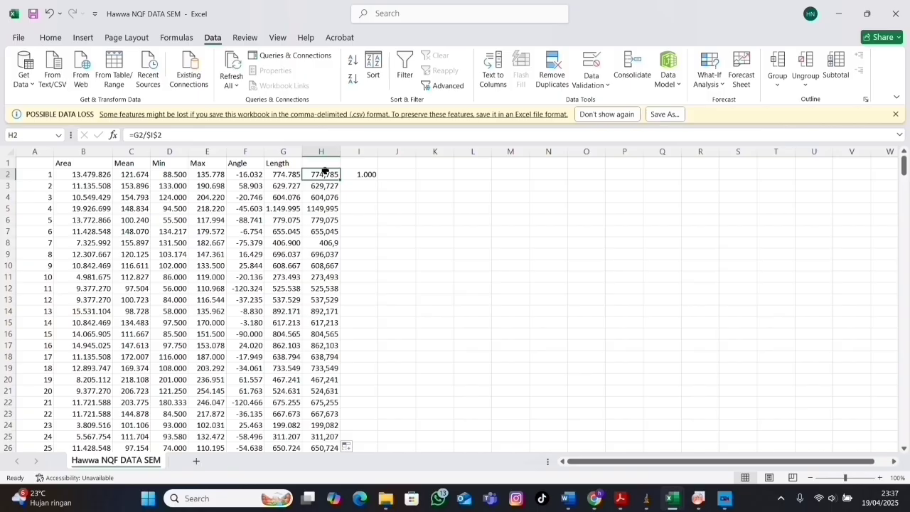
key(ctrl+shift+Down)
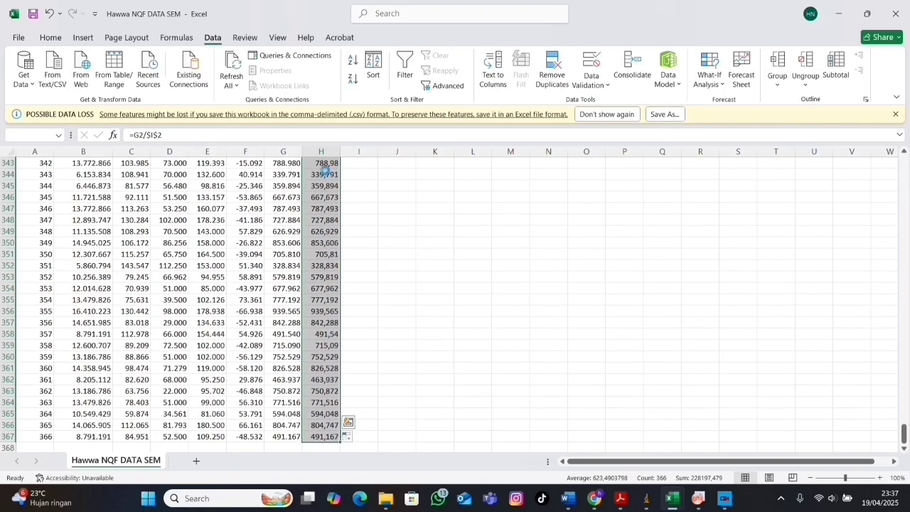
key(ctrl+c)
Switch to OriginPro and paste the copied length values into column B(Y) of Book1, starting at row 1.
mouse_move(698, 498)
click(688, 444)
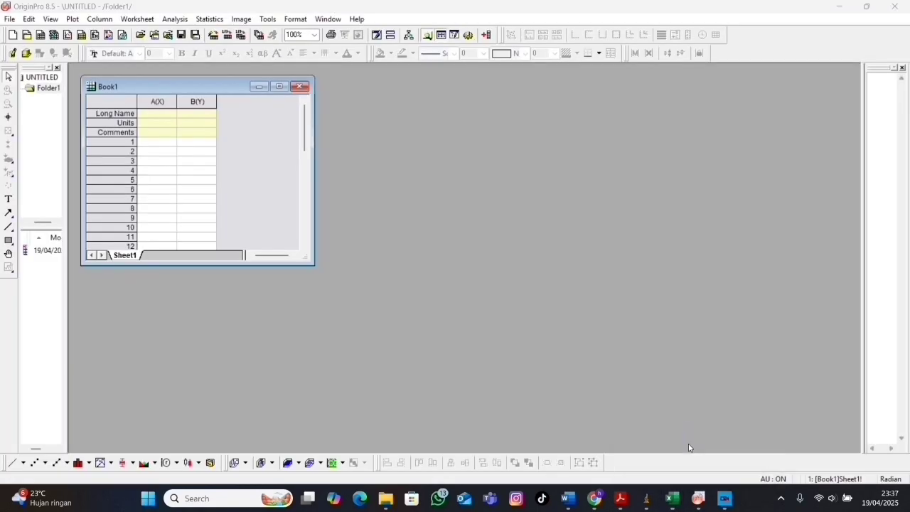
click(199, 144)
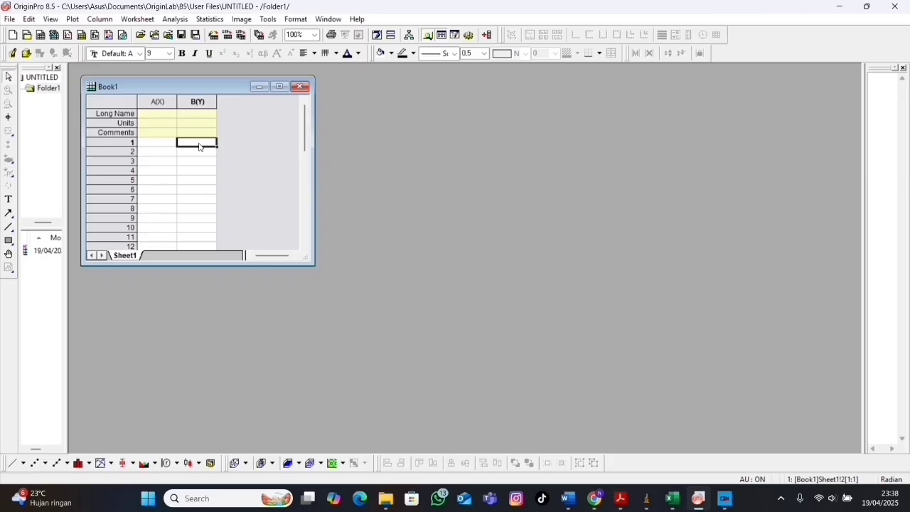
key(ctrl+v)
Enter Length (nm) as the long name of column B(Y) and widen the column to fit it.
click(197, 114)
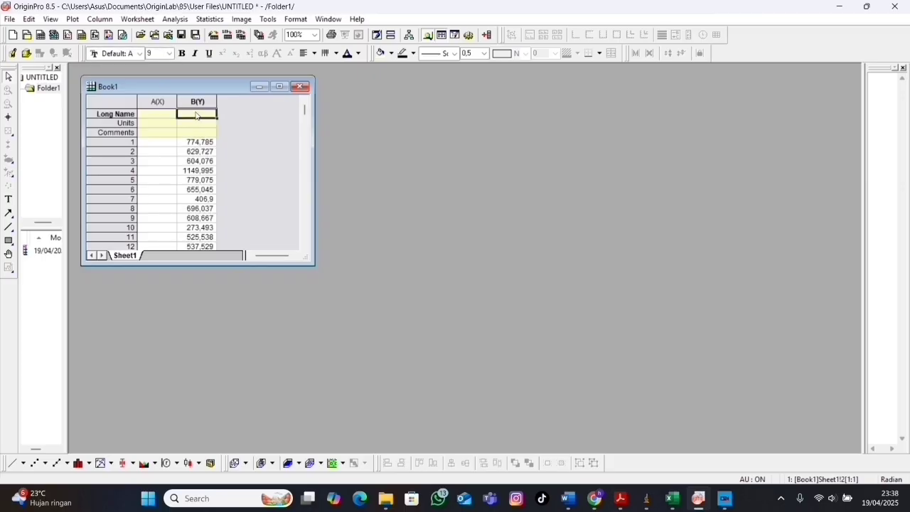
text(Length ()
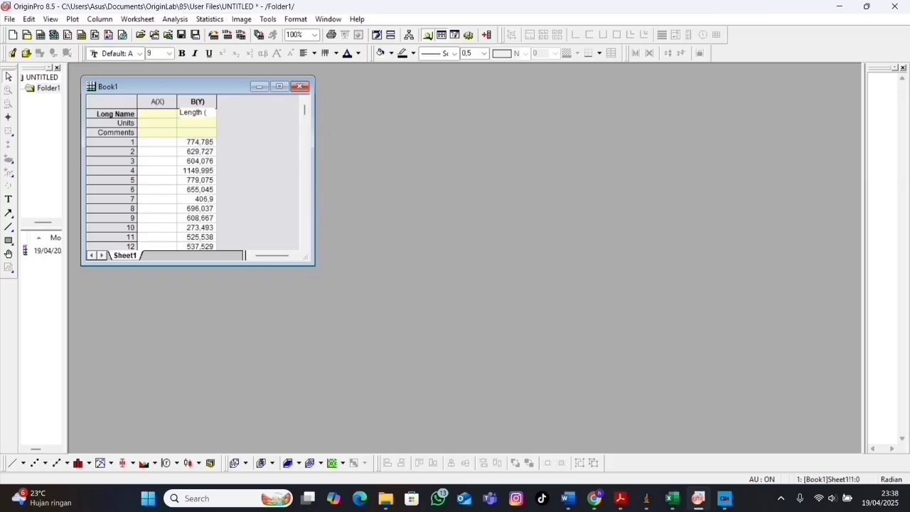
text(nm))
drag(217, 108, 230, 109)
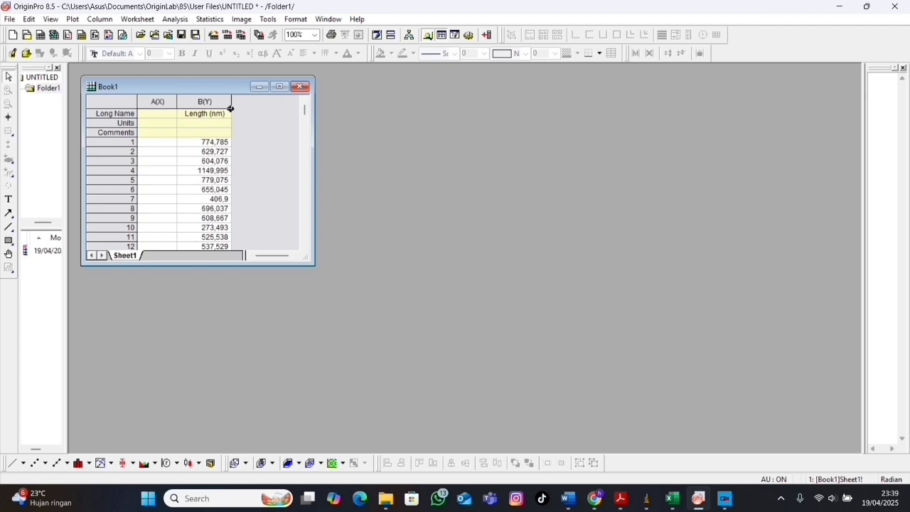
Plot the Length (nm) column as a statistical histogram and maximize the graph window.
click(191, 101)
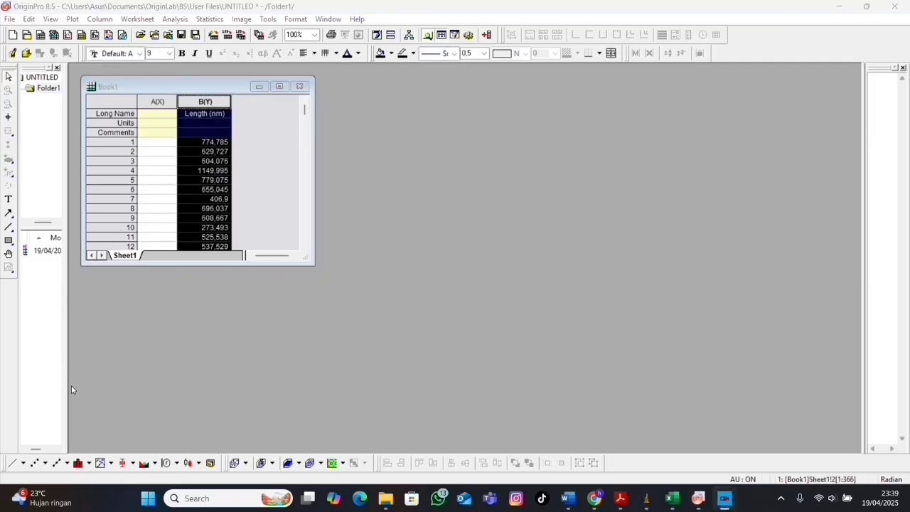
click(70, 23)
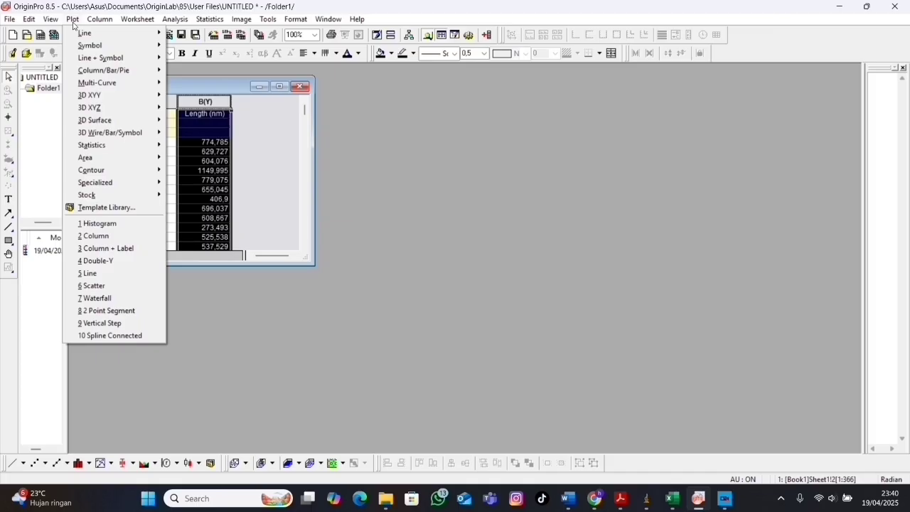
mouse_move(104, 148)
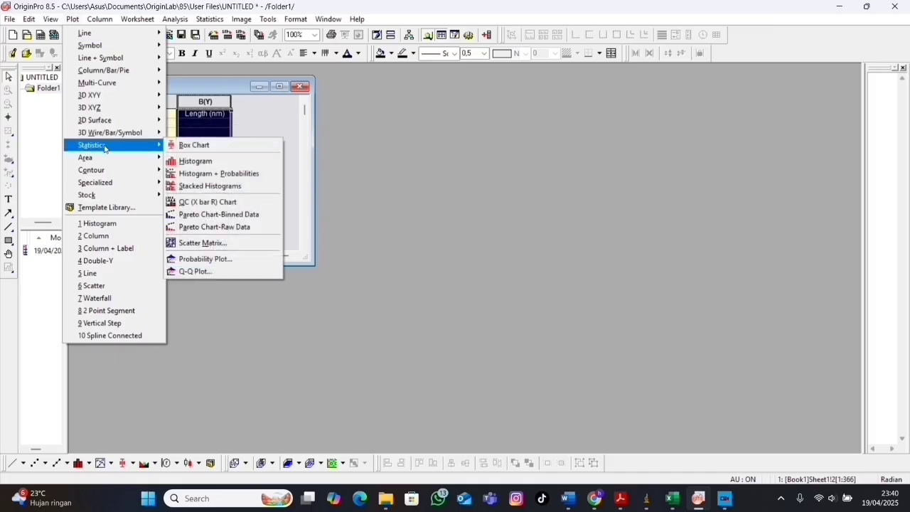
click(183, 162)
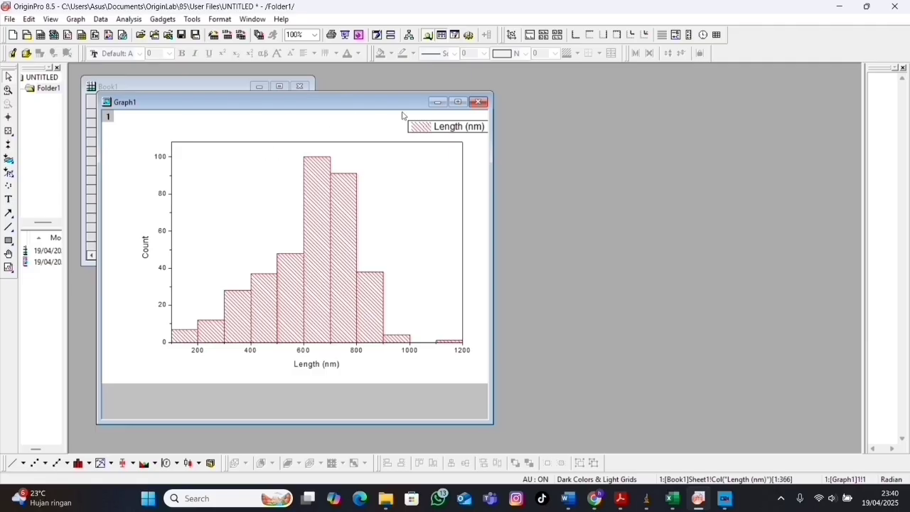
click(460, 103)
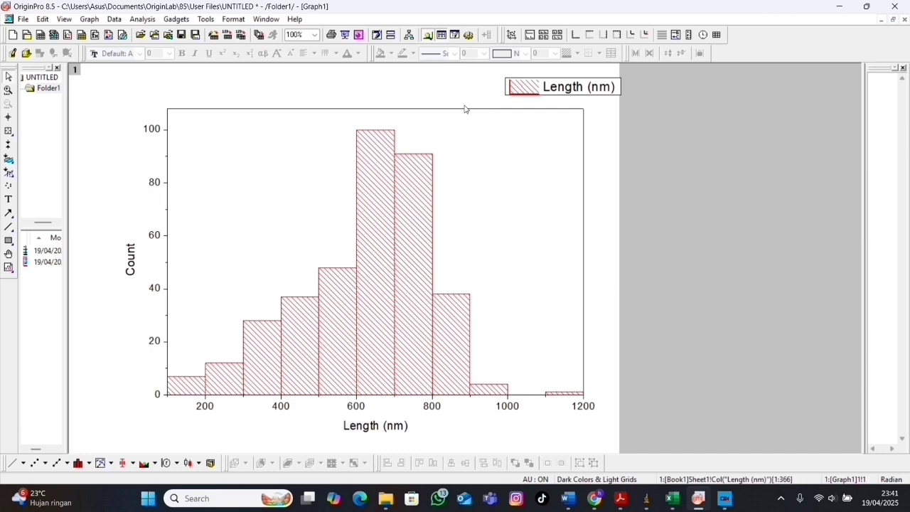
Change the histogram's vertical axis title to Frekuensi.
double_click(130, 260)
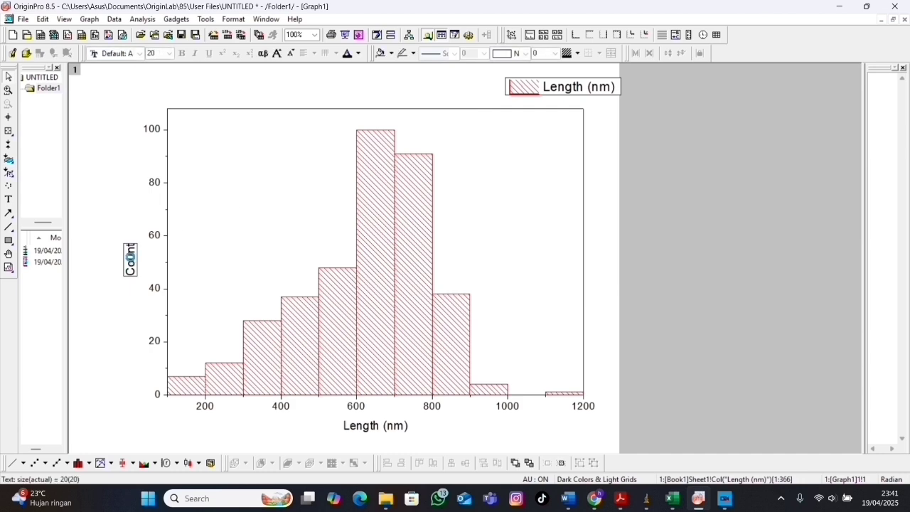
double_click(131, 260)
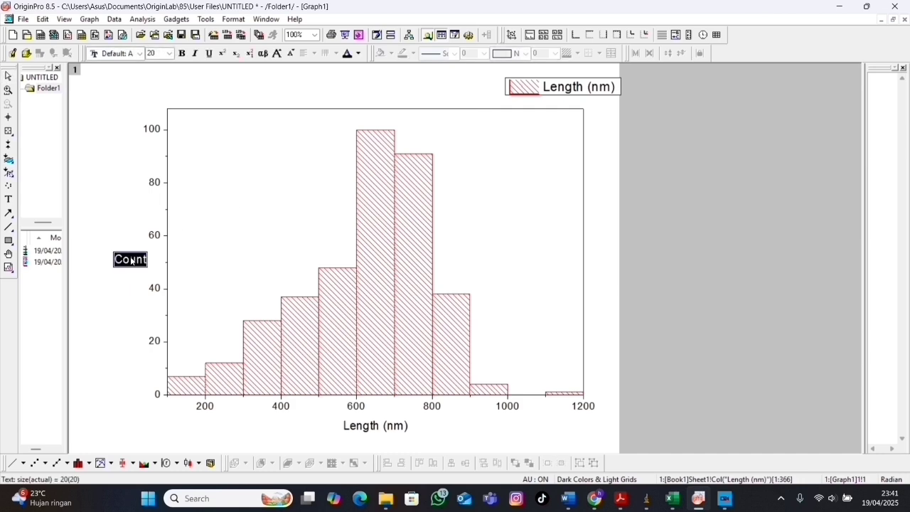
text(Frekuensi)
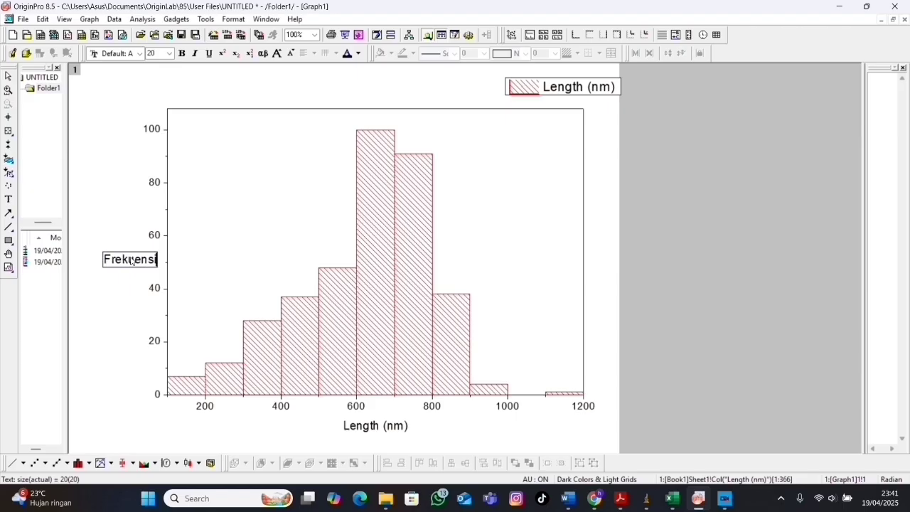
key(Return)
key(BackSpace)
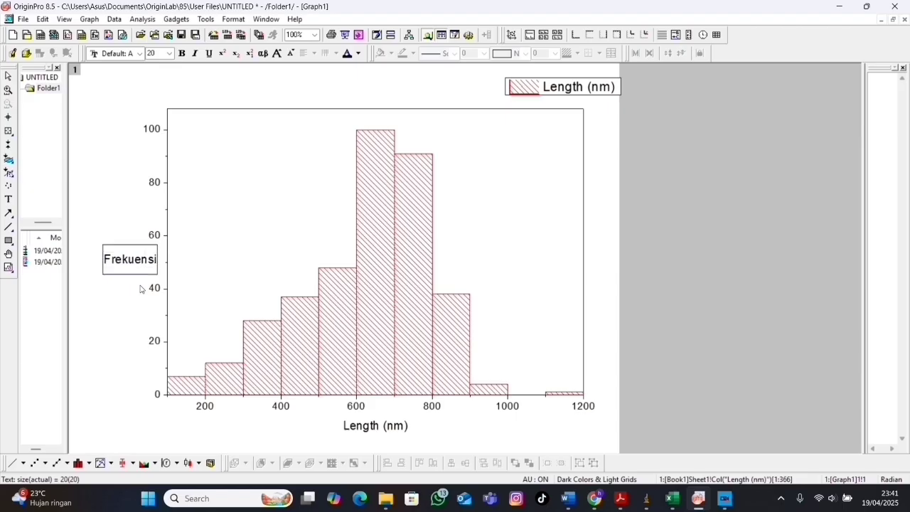
click(688, 279)
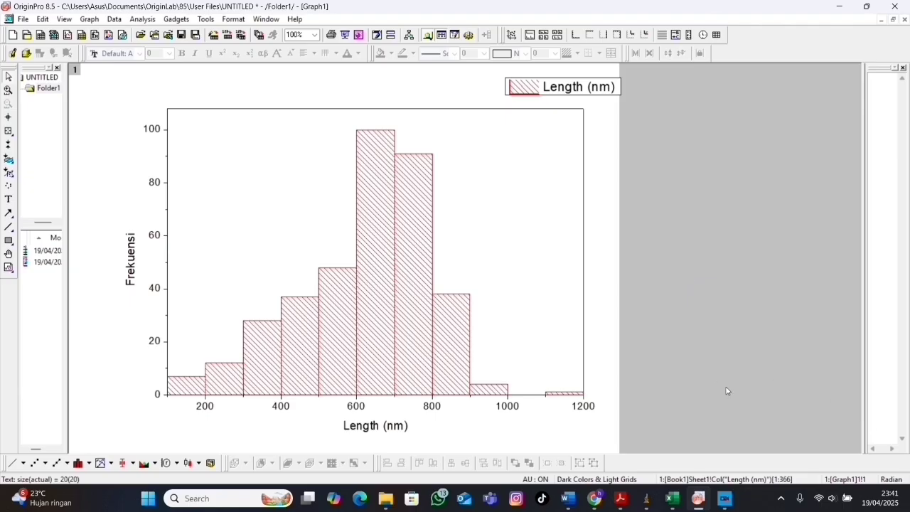
Switch to the Excel workbook Hawwa NQF DATA SEM, enter the label Rata - rata in cell K5 and widen column K.
mouse_move(673, 498)
click(737, 435)
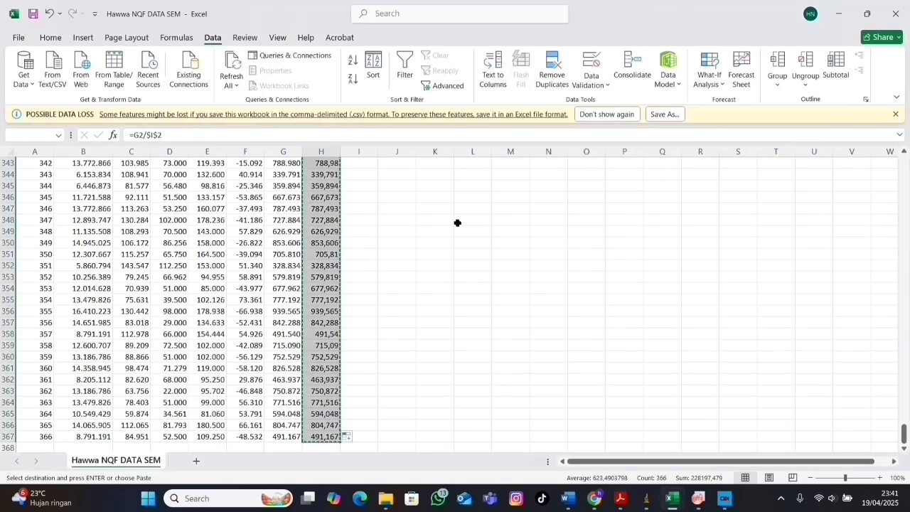
scroll(457, 222, up, 20)
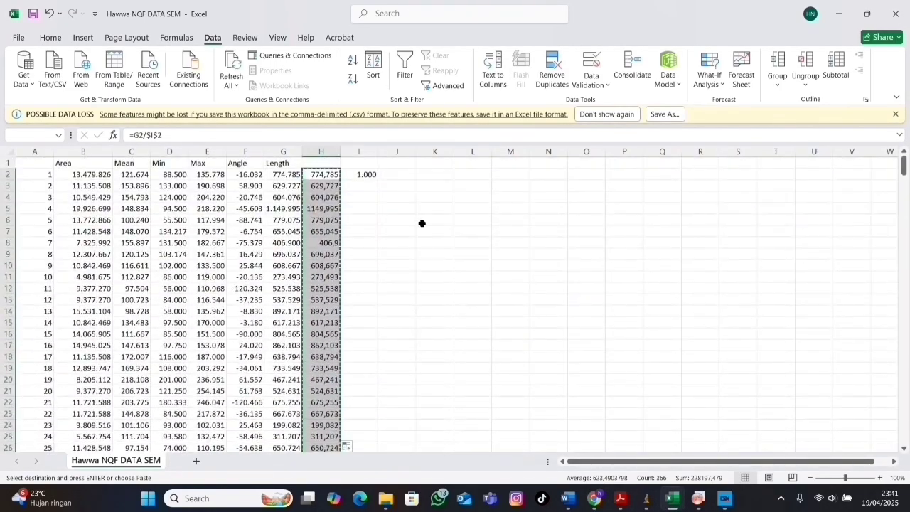
click(420, 221)
click(434, 209)
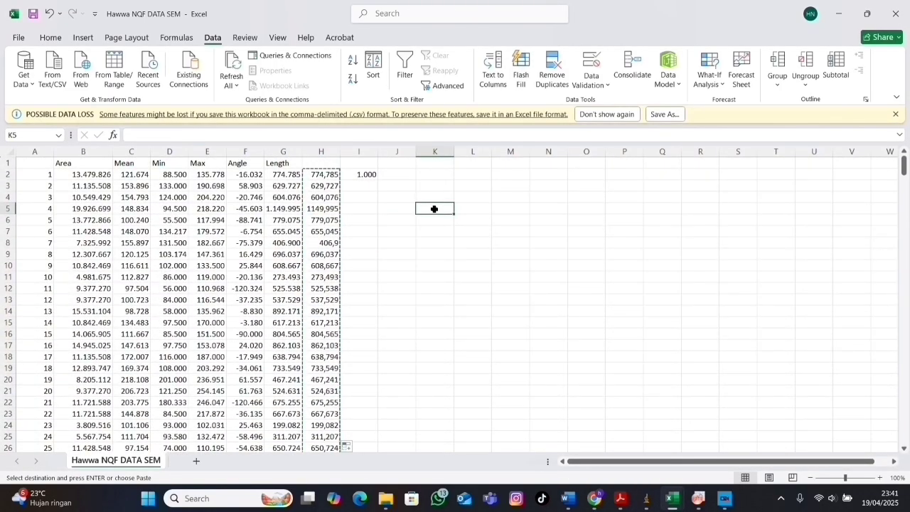
text(Rata - rata)
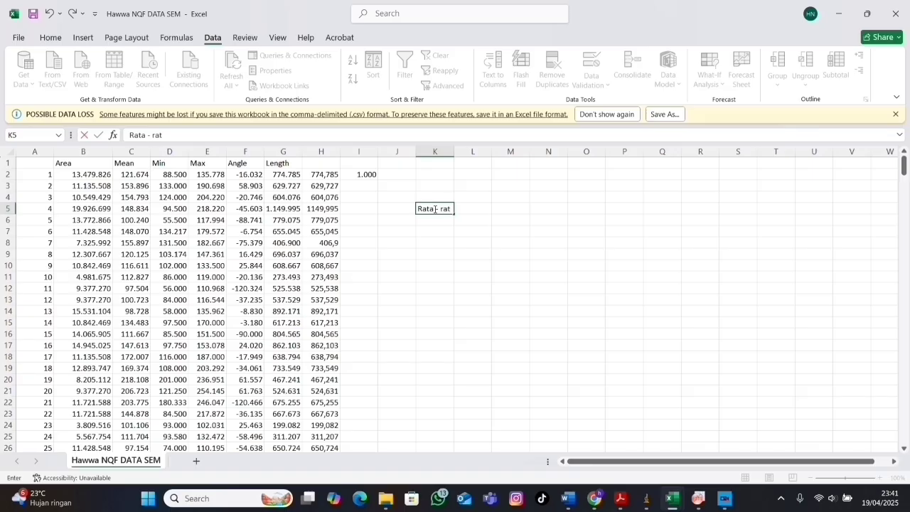
click(455, 151)
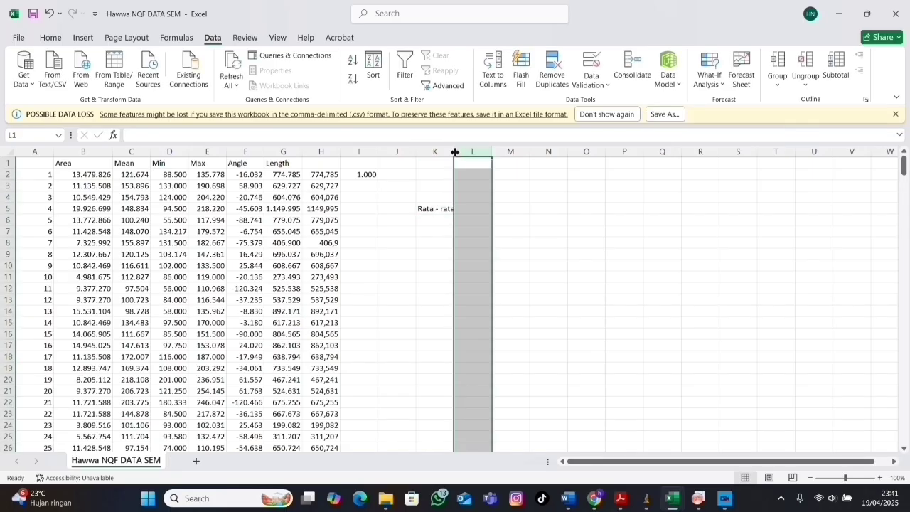
drag(454, 152, 464, 153)
Enter the formula =AVERAGE(H3:H367) in cell L5 to average the converted lengths.
click(477, 207)
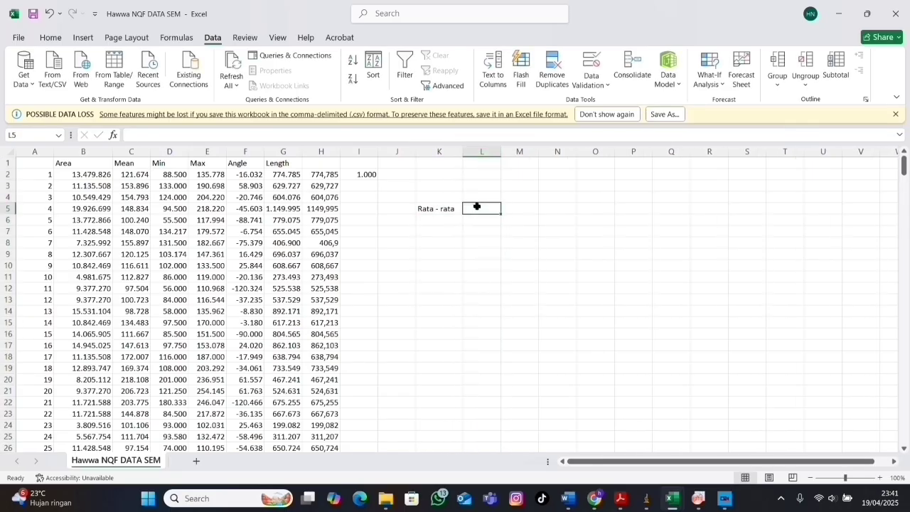
text(=)
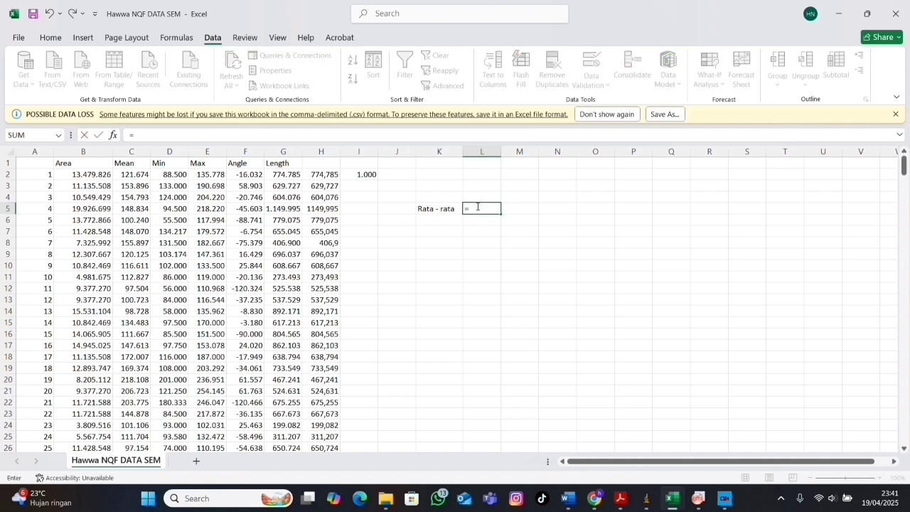
text(AVERAGE)
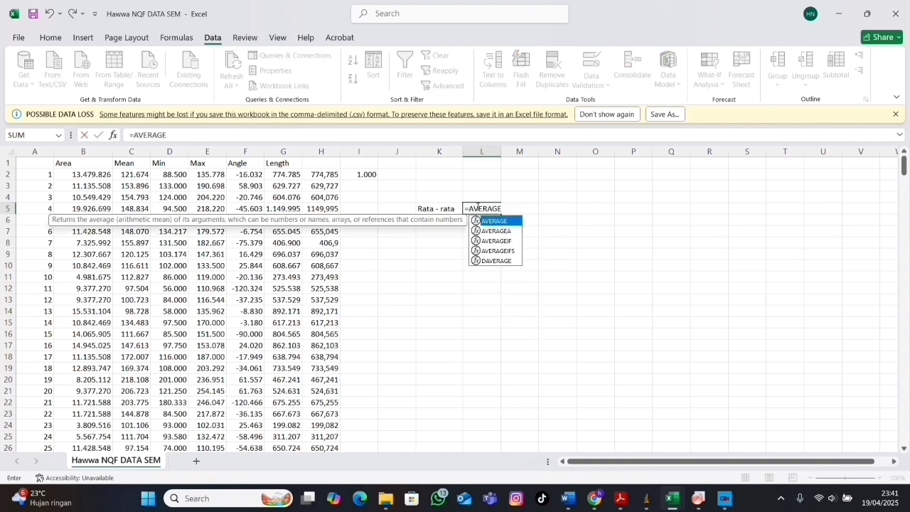
text(()
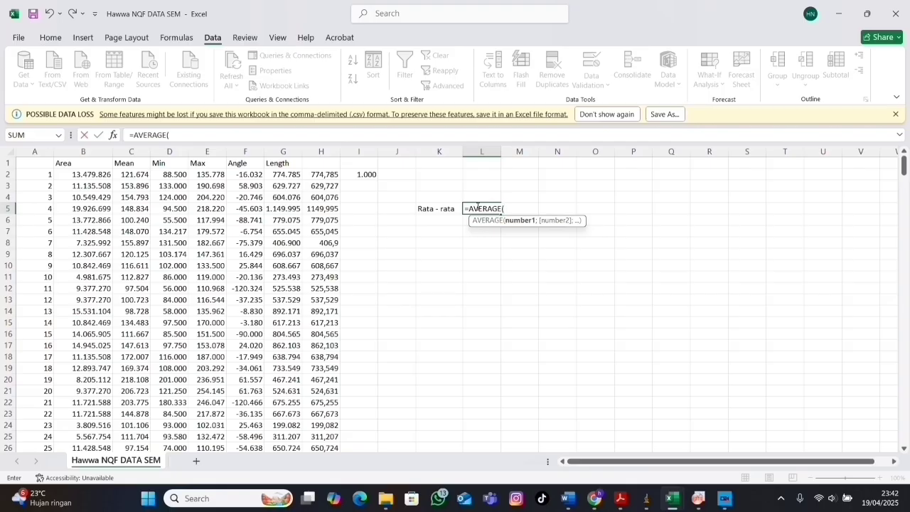
click(327, 187)
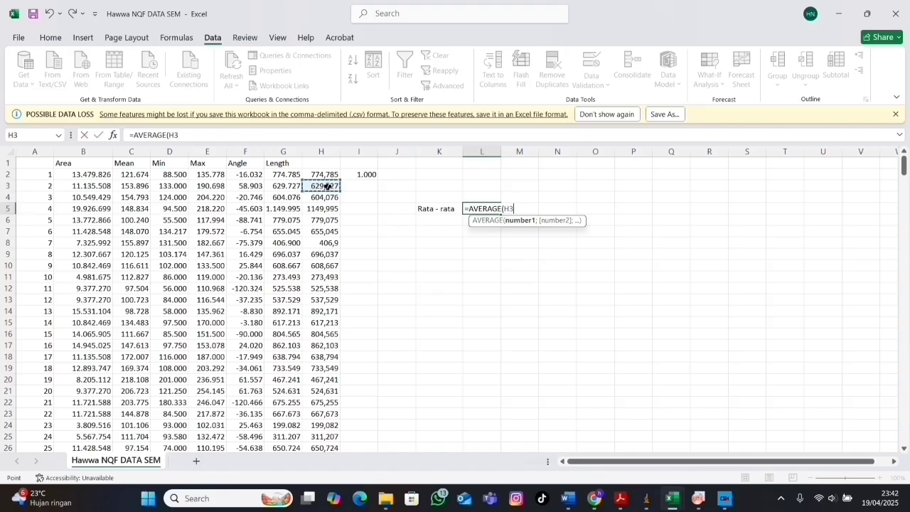
key(ctrl+shift+Down)
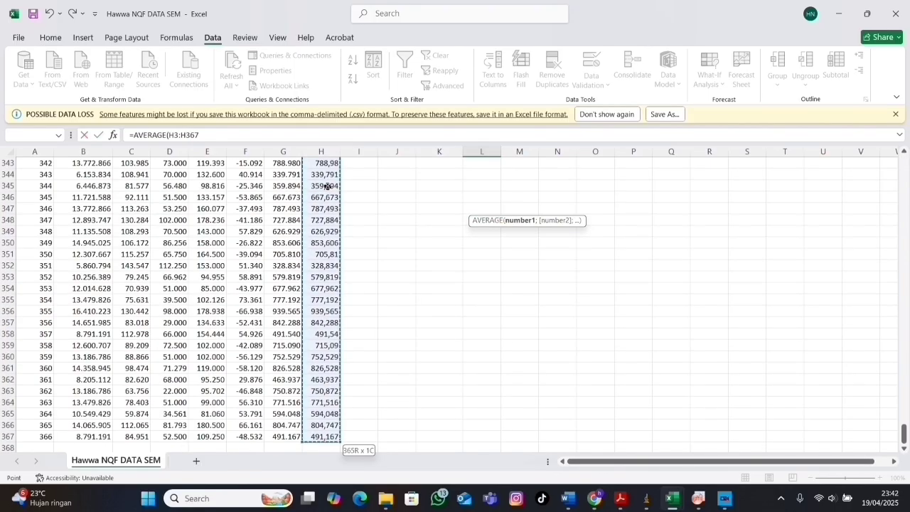
key(Return)
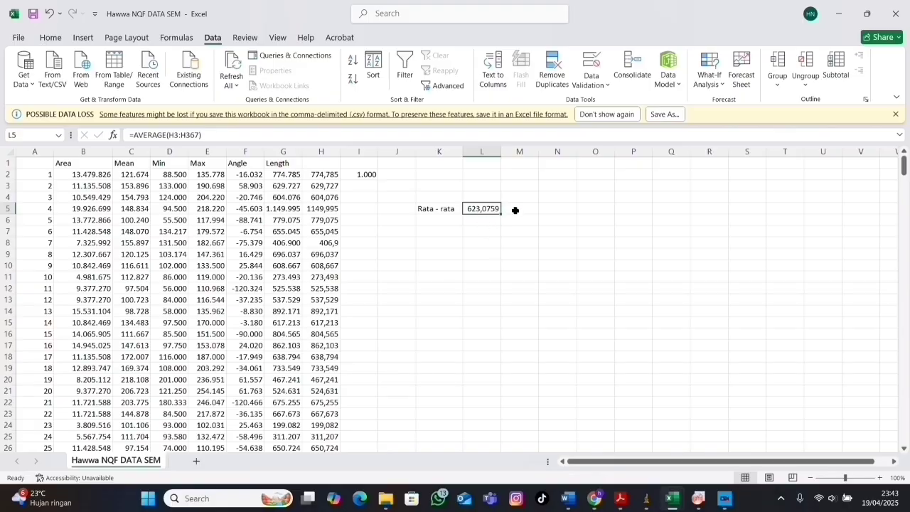
Enter the unit nm in cell M5 beside the average.
click(516, 211)
text(nm)
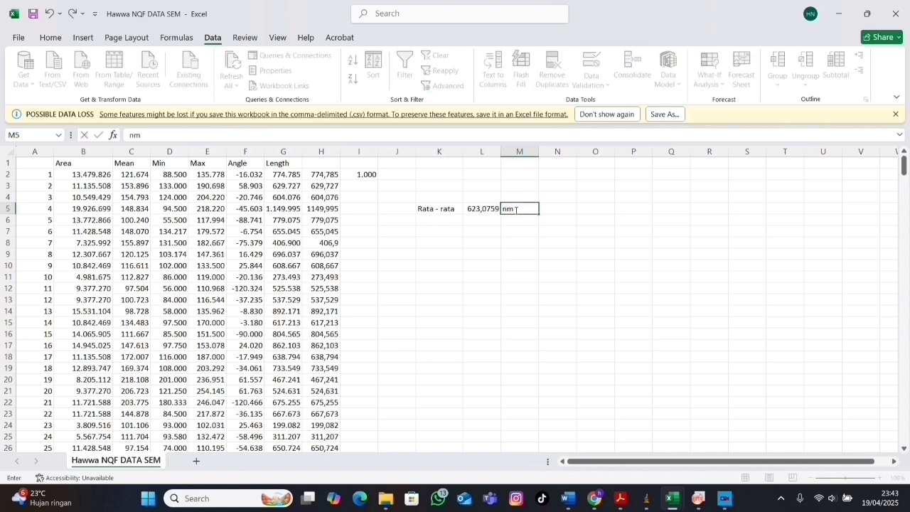
key(Return)
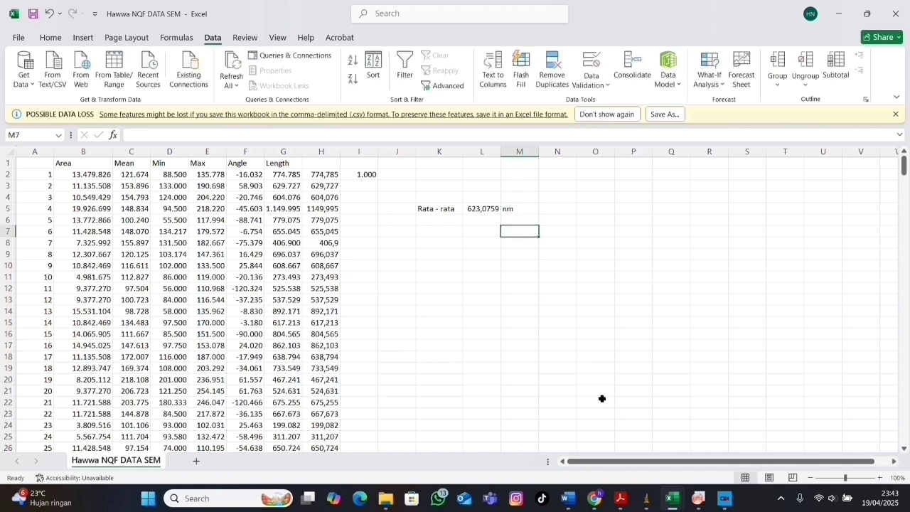
Switch to OriginPro, open the export settings for the histogram graph and set the image type to Joint Photographic Experts Group (*.jpg).
click(698, 453)
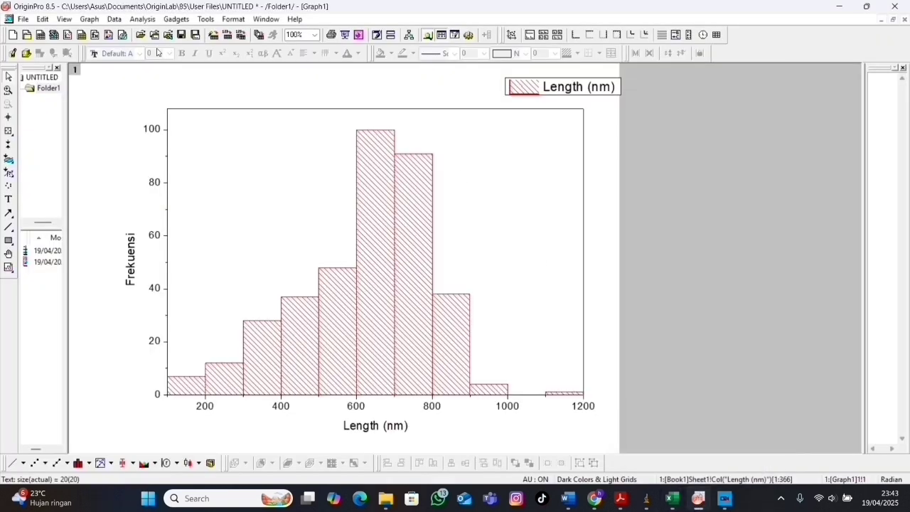
click(23, 19)
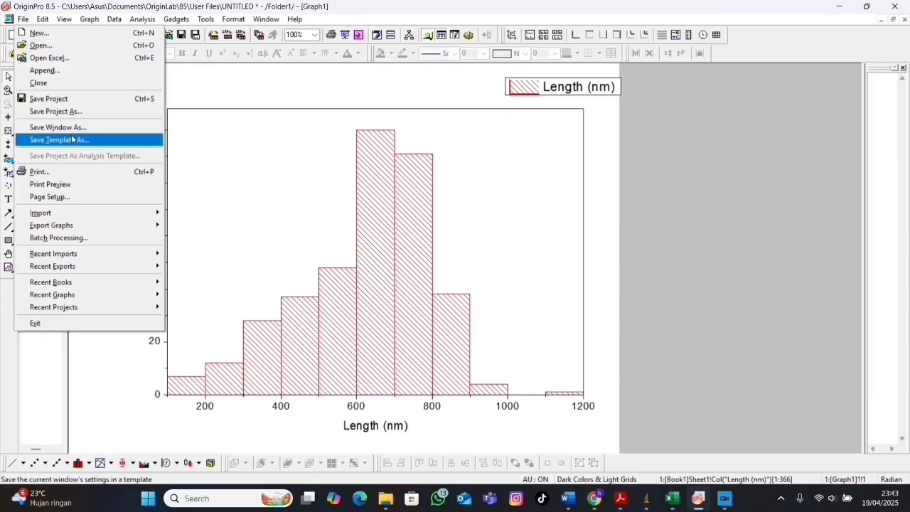
mouse_move(162, 226)
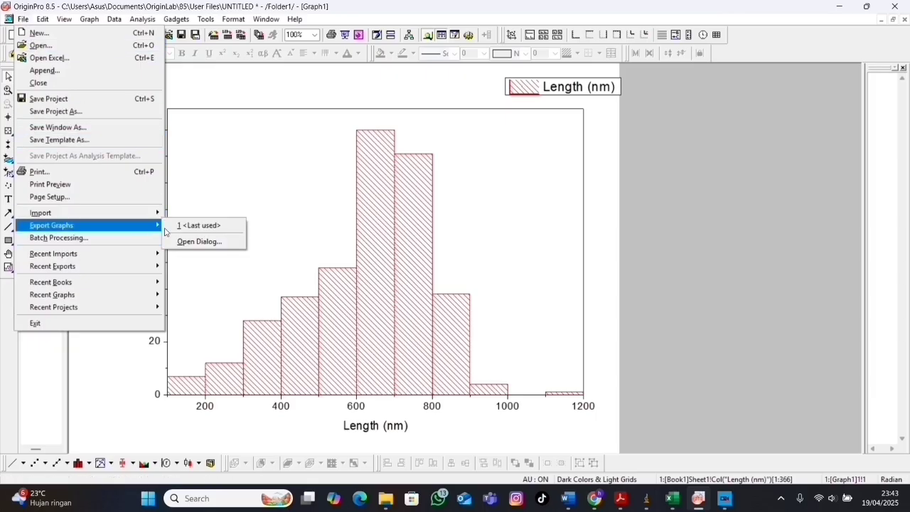
click(183, 242)
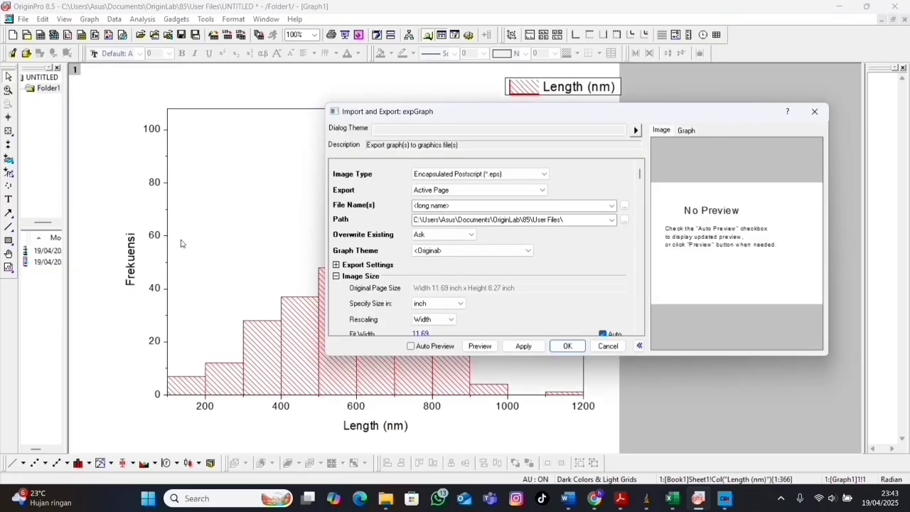
click(544, 176)
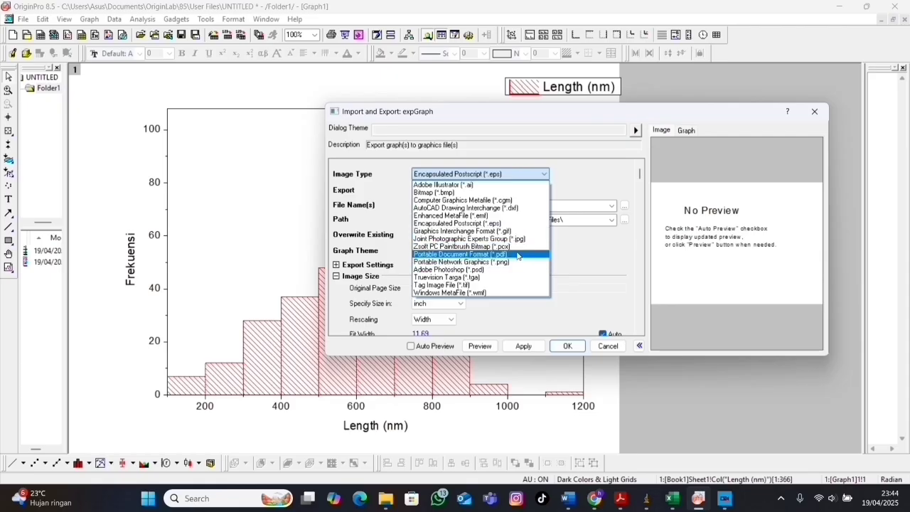
click(520, 241)
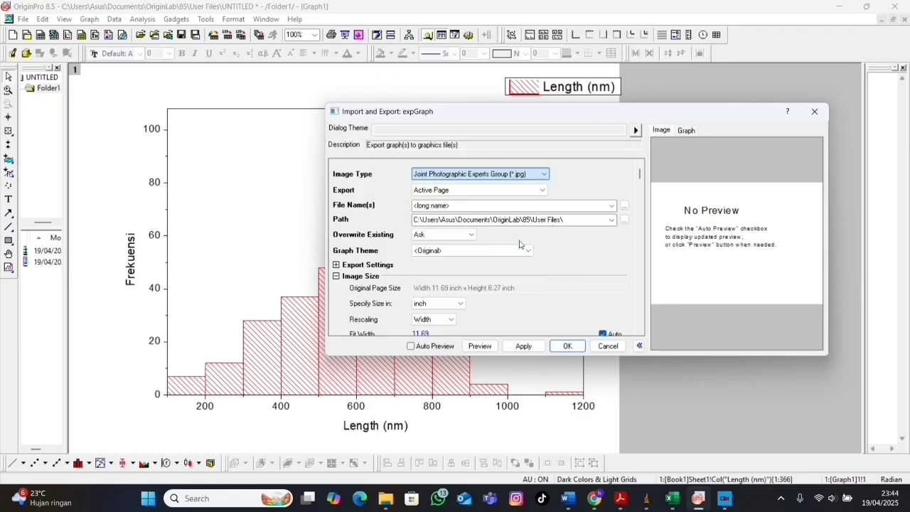
Set the graph export to the Specified page Graph1 and name the output file Grafik SEM.
click(470, 192)
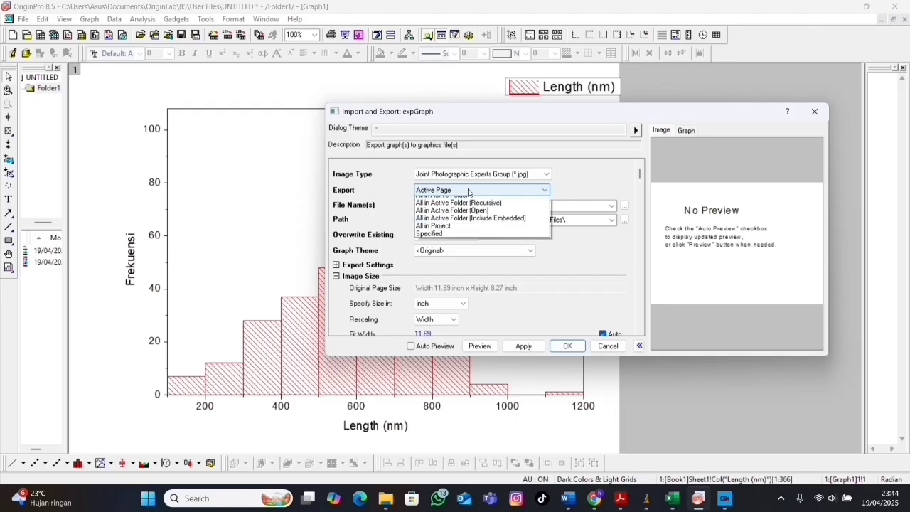
click(426, 246)
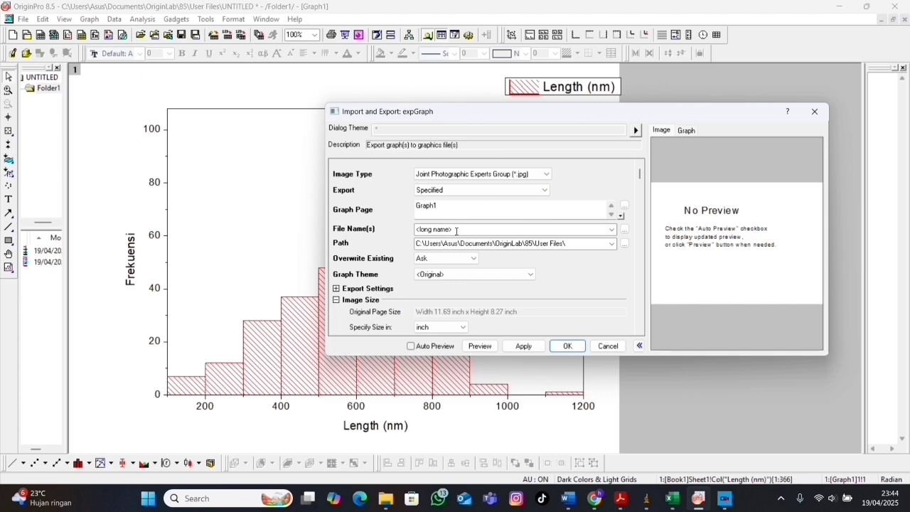
double_click(455, 231)
key(ctrl+a)
text(Grafik SEM)
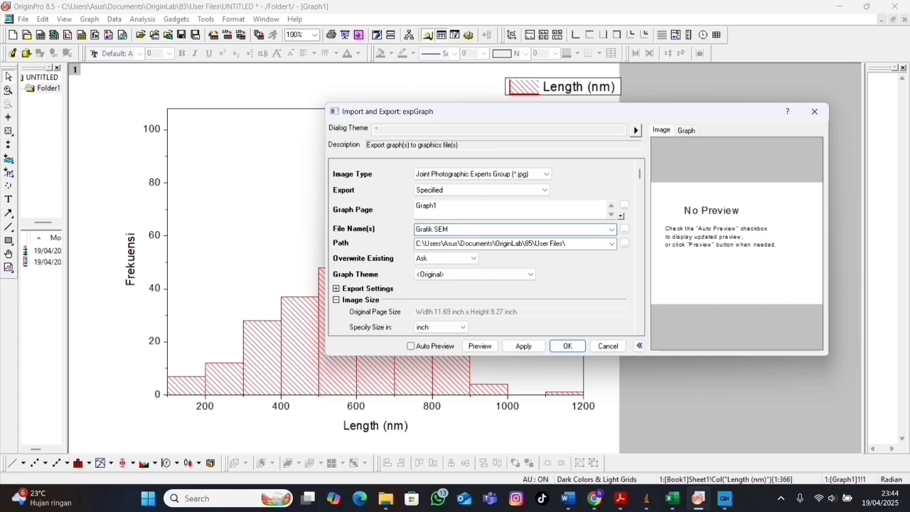
Set the export path to the 3. Uji Mikroskopik folder inside Documents\Tugas KSA and export the graph.
click(625, 244)
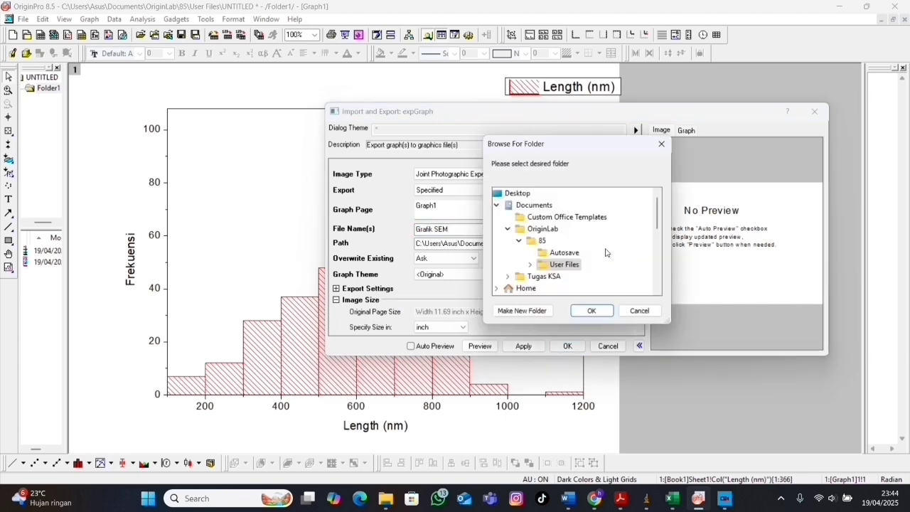
click(548, 278)
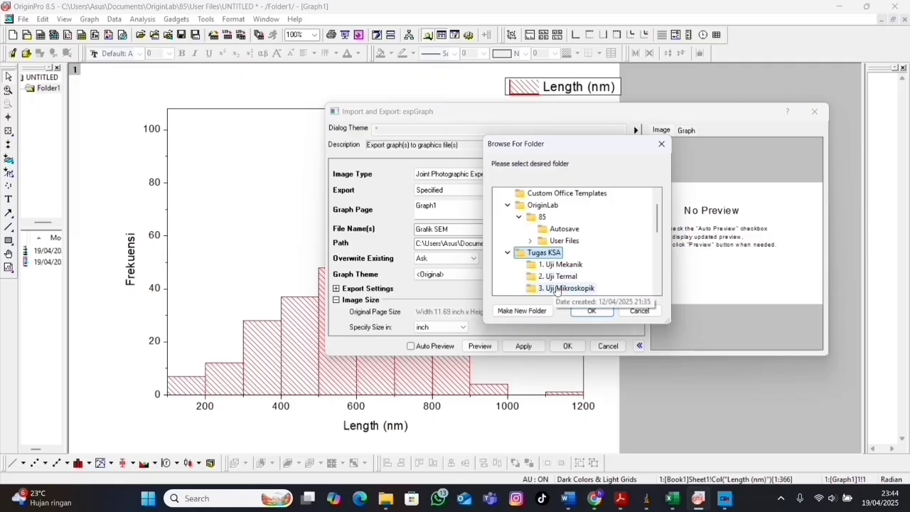
click(556, 288)
click(589, 311)
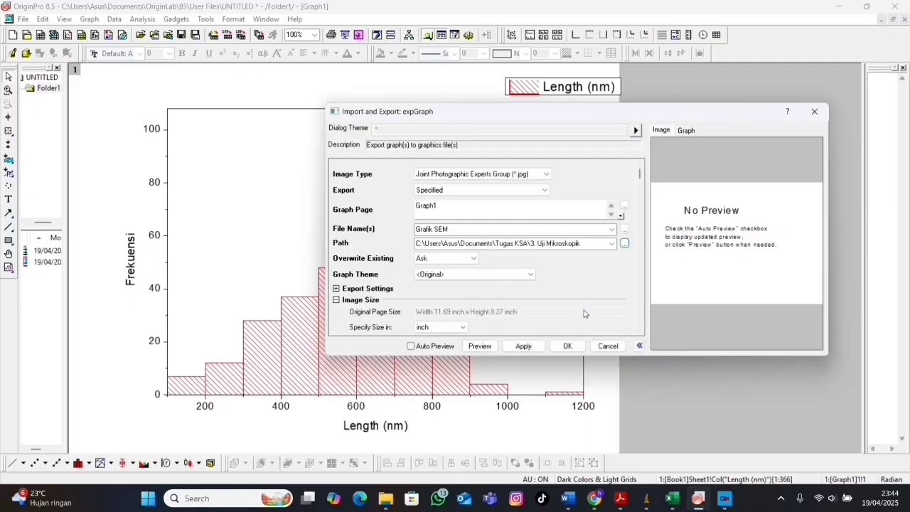
click(570, 346)
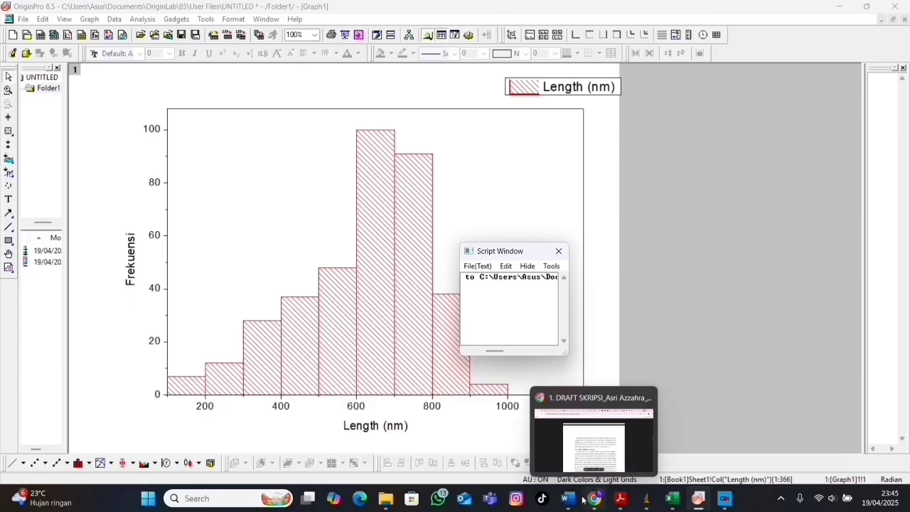
Switch to File Explorer, go to Documents > Tugas KSA > 3. Uji Mikroskopik and open the exported Grafik SEM image.
mouse_move(390, 503)
click(378, 455)
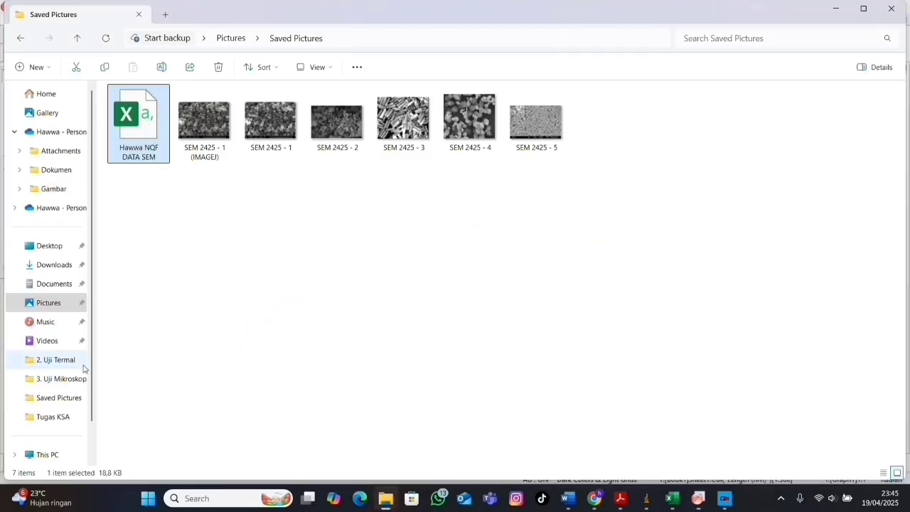
click(54, 284)
double_click(158, 143)
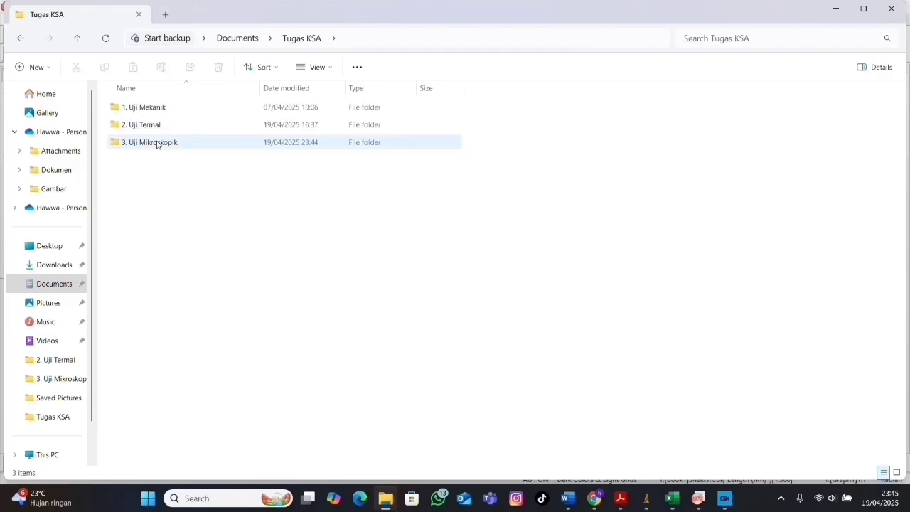
double_click(157, 145)
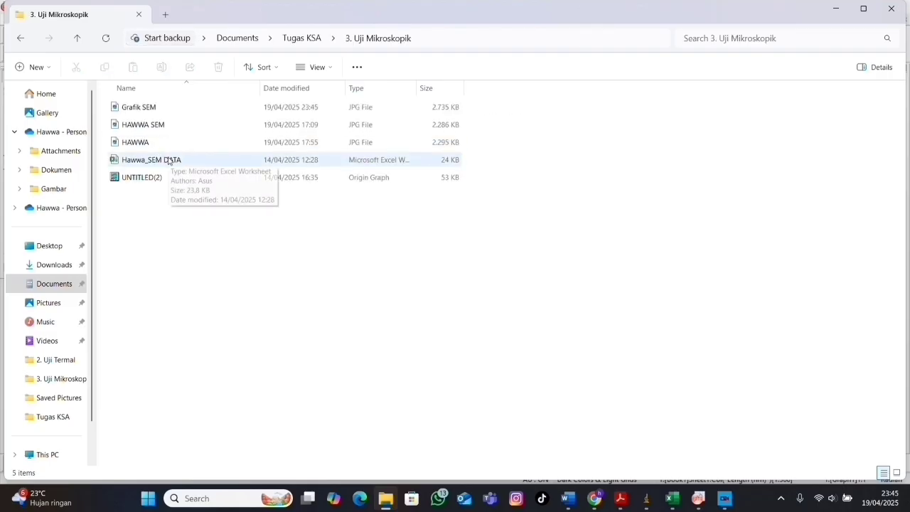
double_click(150, 111)
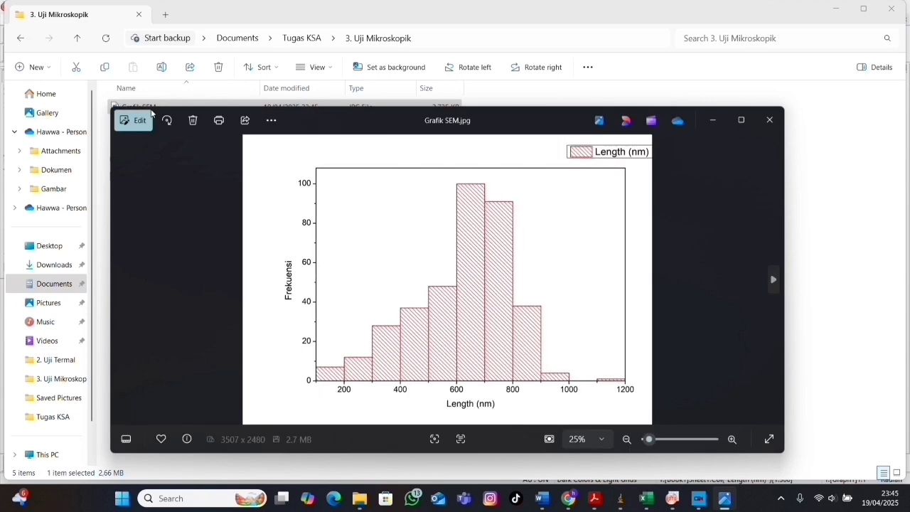
Open the SEM 2425 - 1 (IMAGEJ) image in the same folder and examine its numbered particle measurements up close.
double_click(176, 176)
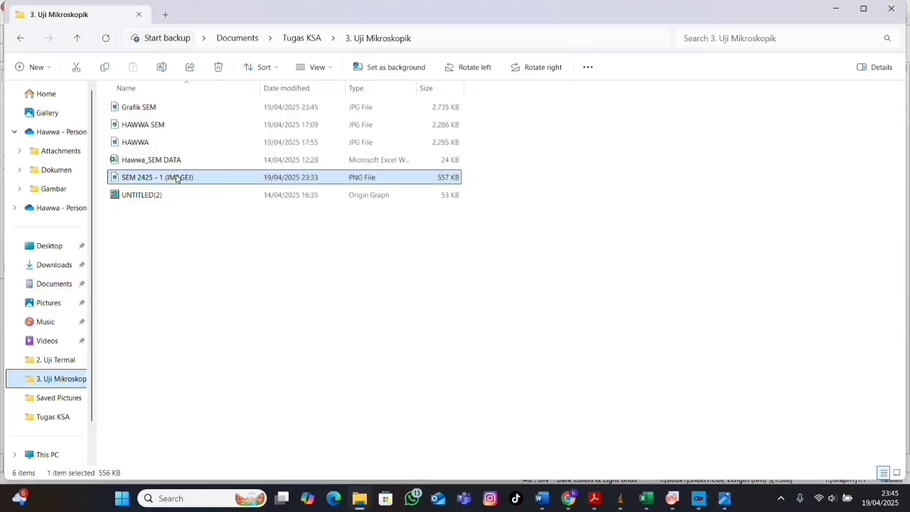
scroll(357, 272, up, 5)
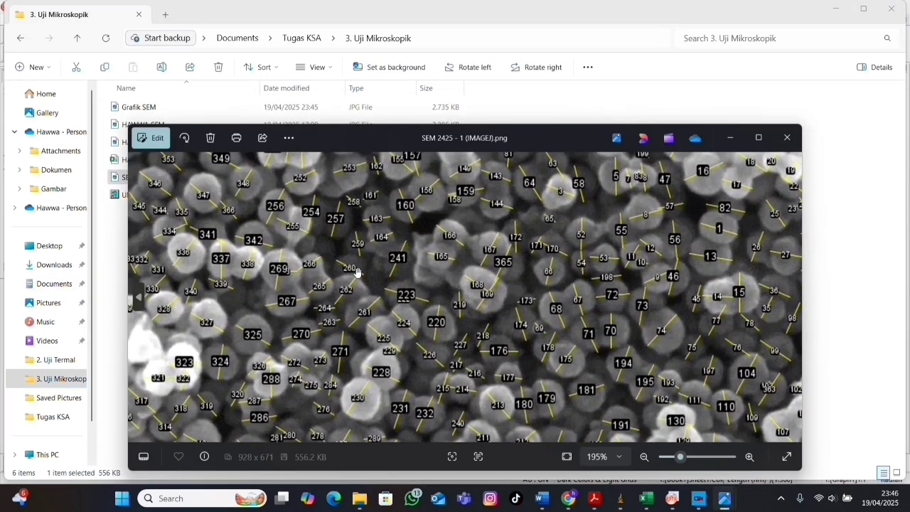
scroll(357, 273, up, 5)
scroll(358, 274, down, 9)
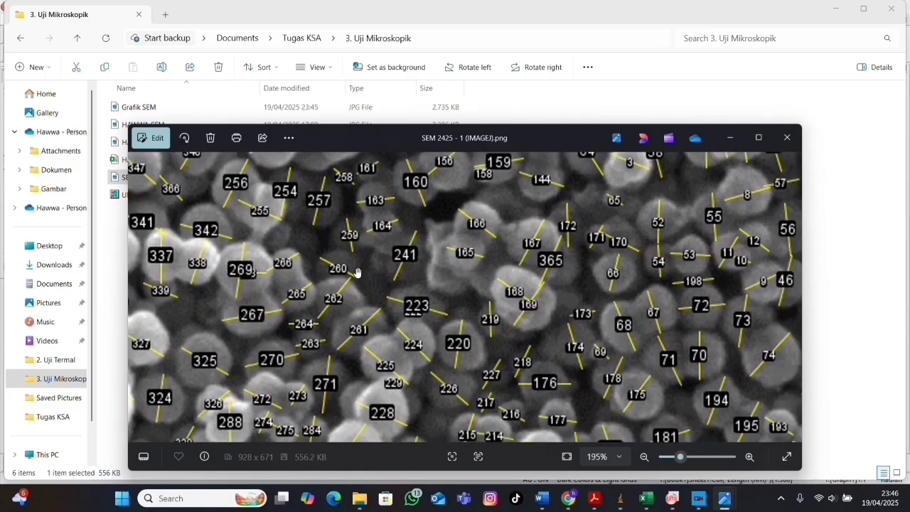